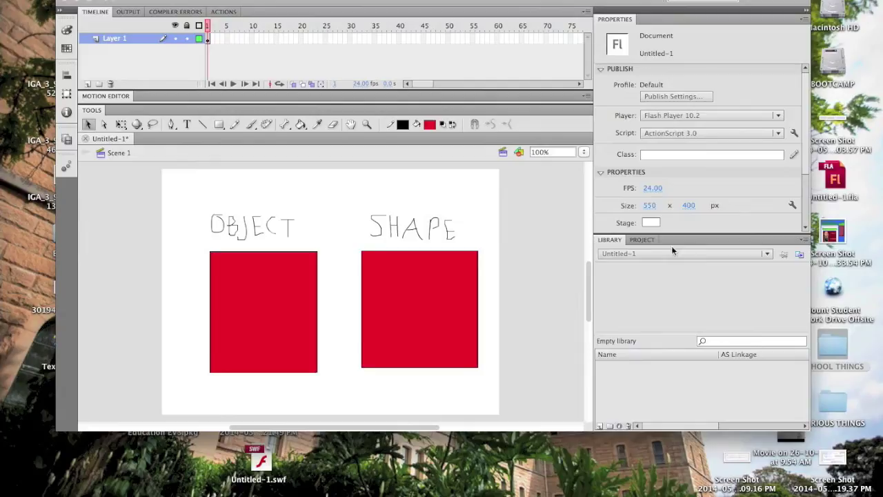
Step: Draw a straight line above the OBJECT and SHAPE labels and thin its stroke to 4.65
{"action": "left_click", "coordinate": [218, 124]}
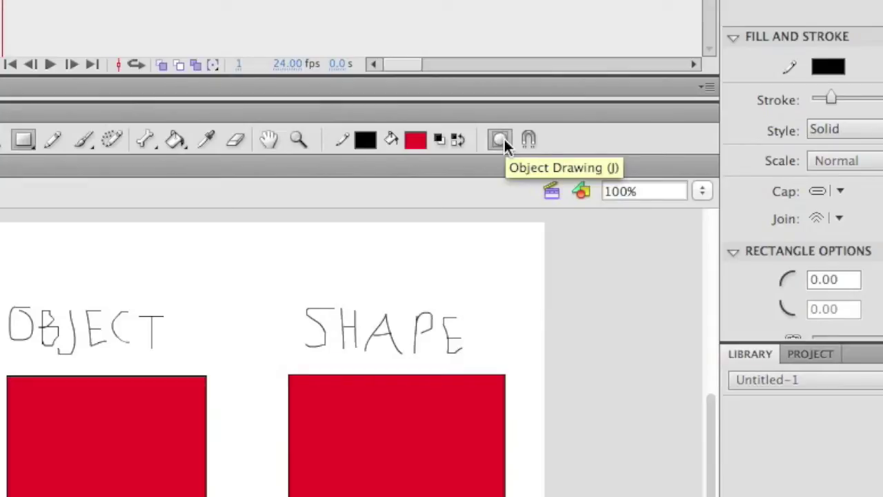
{"action": "left_click", "coordinate": [22, 140]}
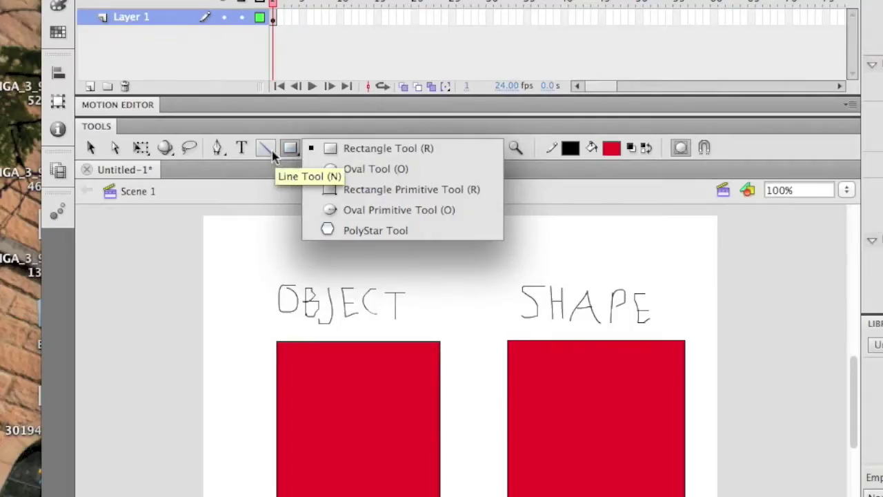
{"action": "left_click", "coordinate": [266, 148]}
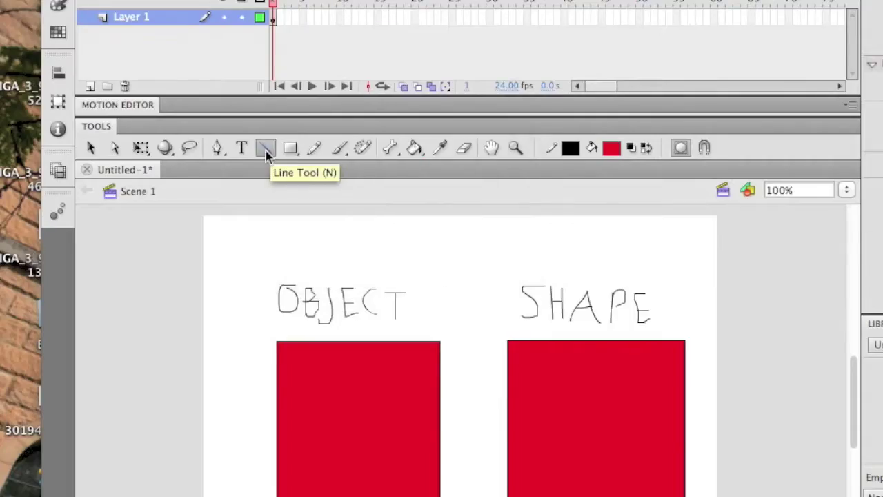
{"action": "mouse_move", "coordinate": [345, 239]}
{"action": "left_mouse_down"}
{"action": "mouse_move", "coordinate": [560, 262]}
{"action": "mouse_move", "coordinate": [574, 255]}
{"action": "left_mouse_up"}
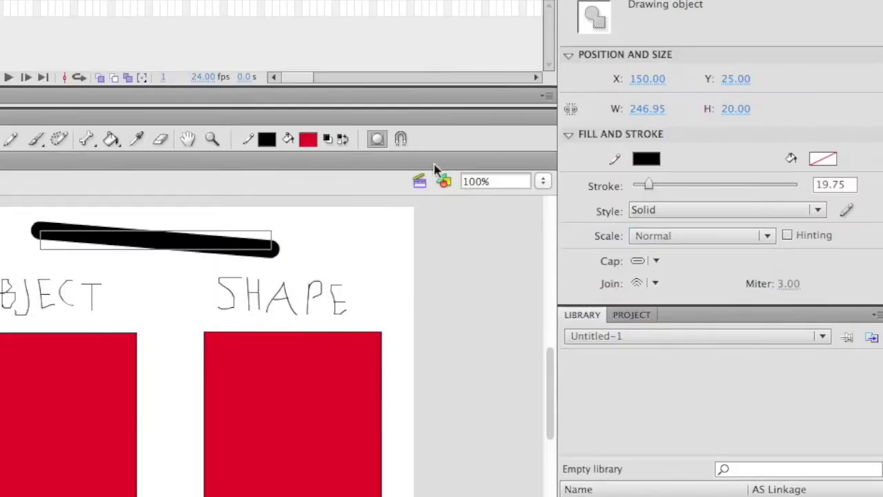
{"action": "left_click_drag", "start_coordinate": [649, 193], "coordinate": [635, 188]}
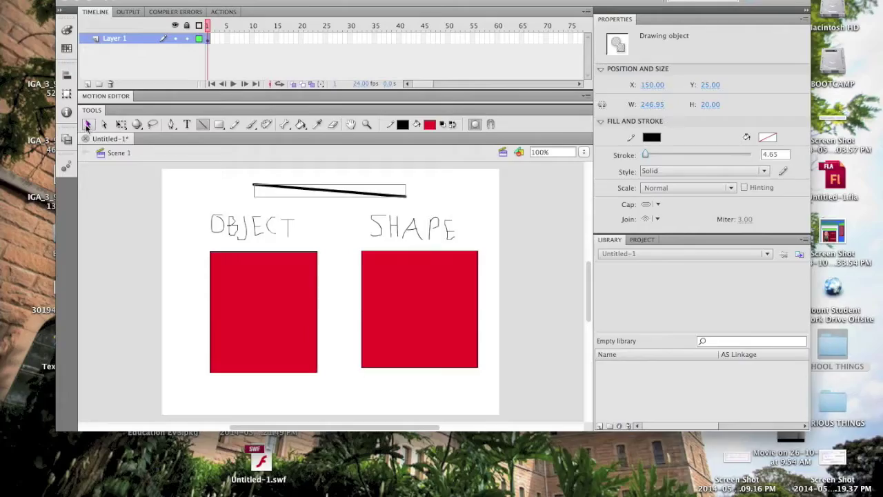
Step: Nudge the OBJECT rectangle, split a strip off the SHAPE square, and bend the line downward
{"action": "left_click", "coordinate": [87, 125]}
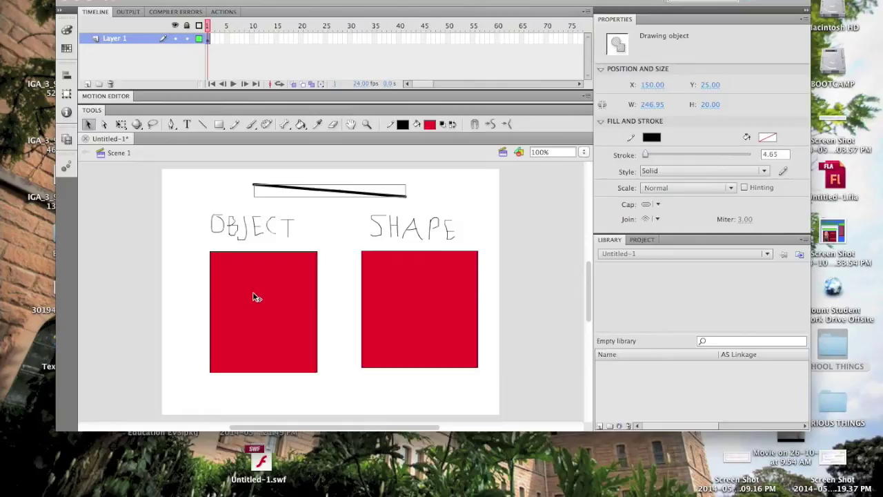
{"action": "mouse_move", "coordinate": [255, 297]}
{"action": "left_mouse_down"}
{"action": "mouse_move", "coordinate": [262, 295]}
{"action": "mouse_move", "coordinate": [253, 298]}
{"action": "left_mouse_up"}
{"action": "left_click_drag", "start_coordinate": [352, 245], "coordinate": [410, 416]}
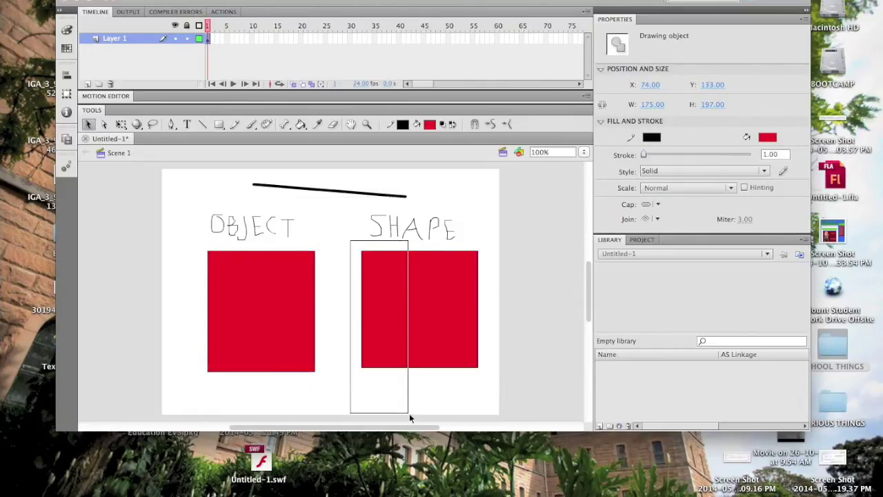
{"action": "mouse_move", "coordinate": [377, 320]}
{"action": "left_mouse_down"}
{"action": "mouse_move", "coordinate": [365, 319]}
{"action": "mouse_move", "coordinate": [378, 331]}
{"action": "left_mouse_up"}
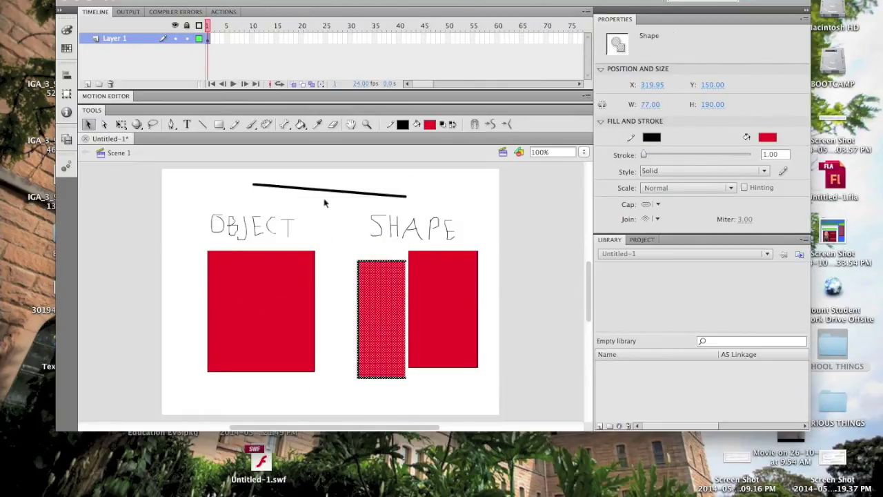
{"action": "left_click_drag", "start_coordinate": [325, 195], "coordinate": [324, 207]}
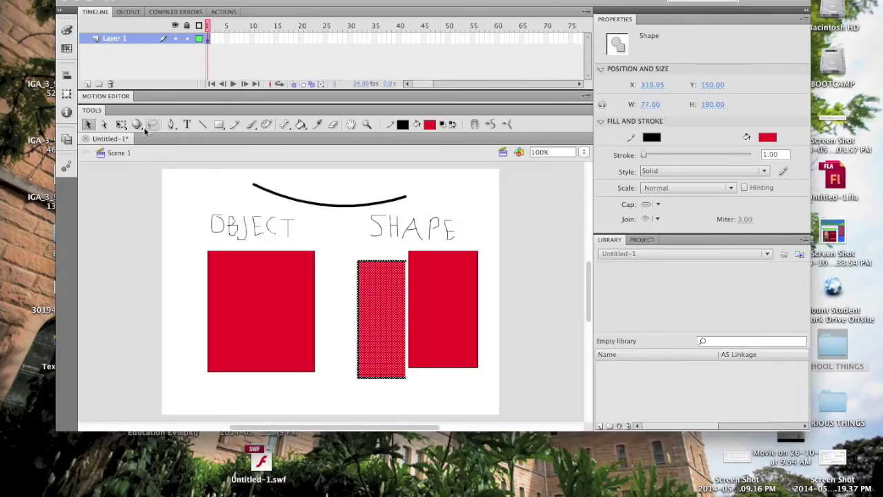
Step: Distort the OBJECT rectangle into a wedge, then marquee-select everything on the stage
{"action": "left_click", "coordinate": [120, 125]}
{"action": "left_click", "coordinate": [244, 304]}
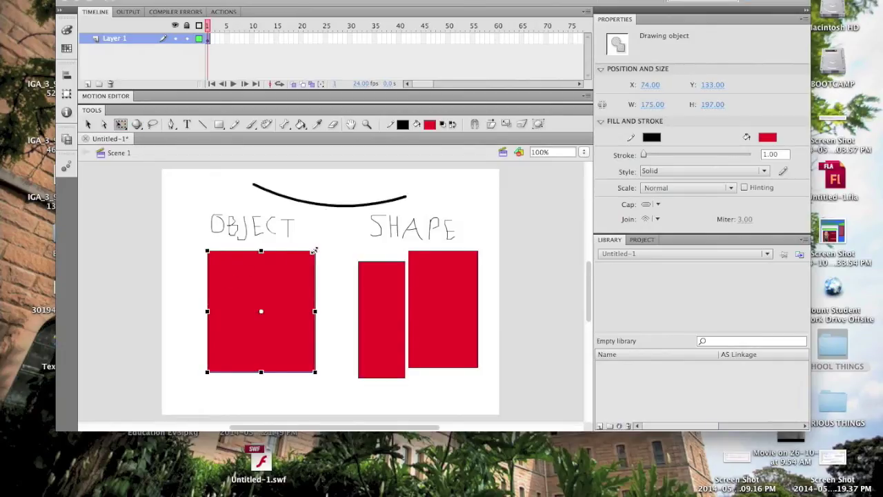
{"action": "mouse_move", "coordinate": [315, 250]}
{"action": "left_mouse_down"}
{"action": "mouse_move", "coordinate": [325, 237]}
{"action": "mouse_move", "coordinate": [325, 276]}
{"action": "mouse_move", "coordinate": [269, 251]}
{"action": "mouse_move", "coordinate": [313, 252]}
{"action": "left_mouse_up"}
{"action": "key", "text": "v"}
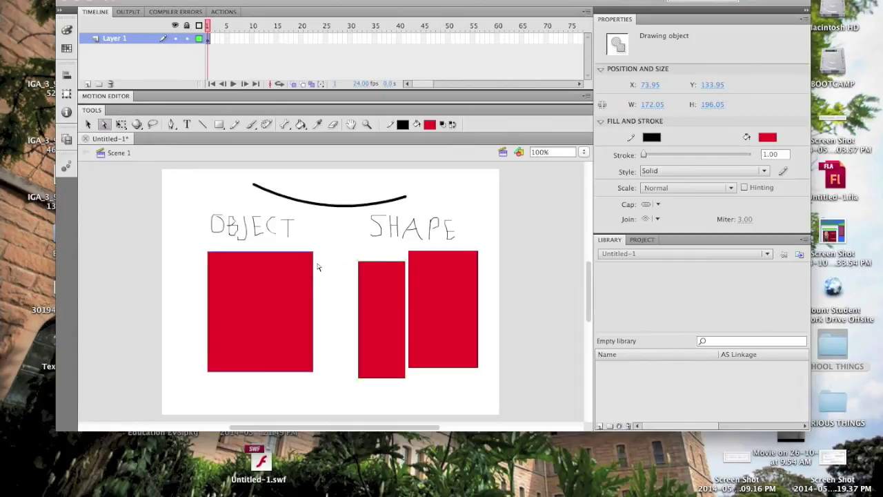
{"action": "left_click_drag", "start_coordinate": [314, 253], "coordinate": [329, 291]}
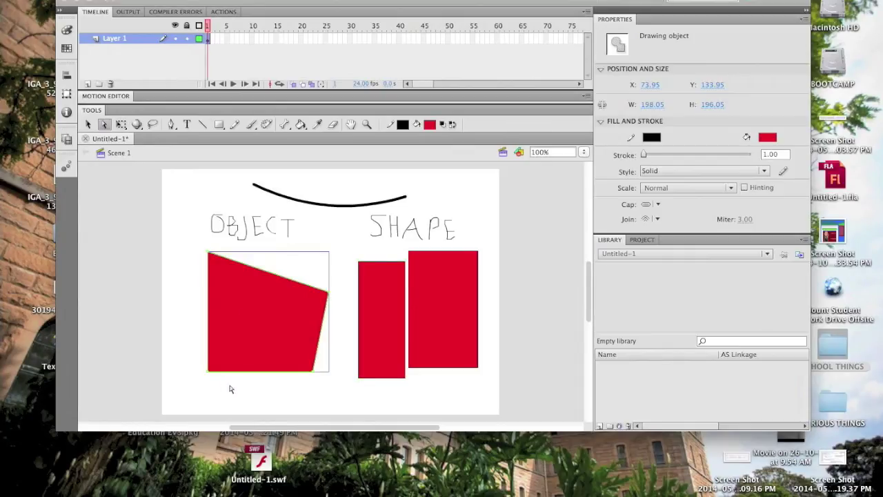
{"action": "left_click_drag", "start_coordinate": [209, 376], "coordinate": [228, 297]}
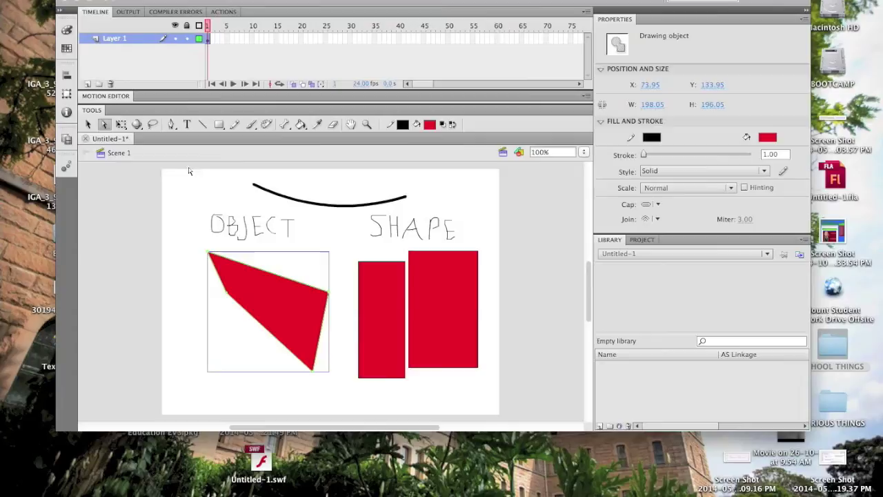
{"action": "key", "text": "v"}
{"action": "left_click_drag", "start_coordinate": [160, 171], "coordinate": [508, 429]}
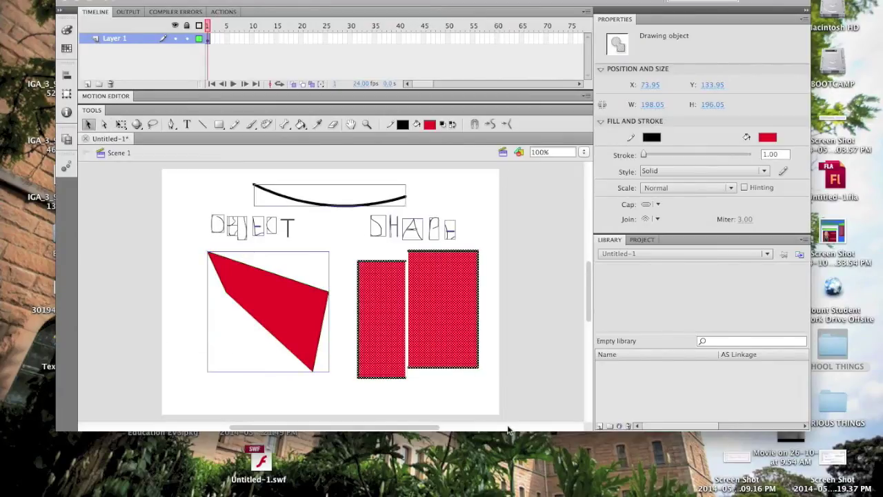
Step: Convert the selected artwork into a symbol from the right-click menu
{"action": "right_click", "coordinate": [453, 351]}
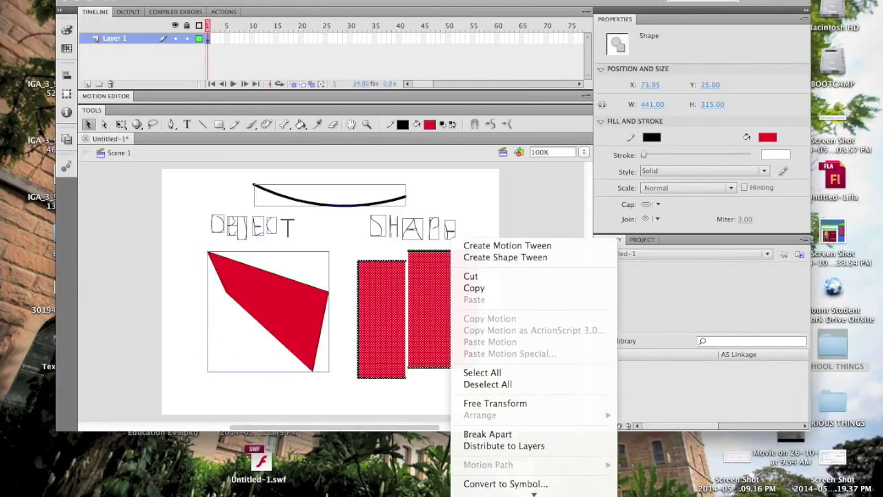
{"action": "left_click", "coordinate": [552, 490]}
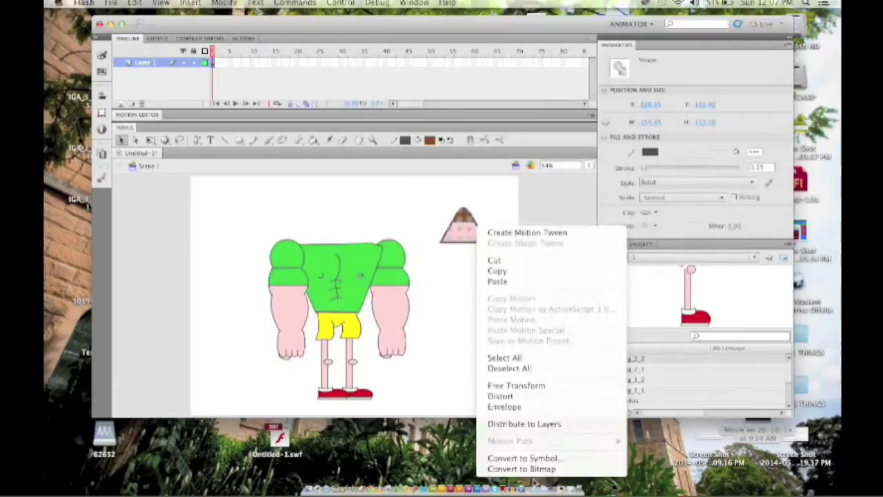
Step: Convert the triangle head to a symbol, then select all character parts and press F8
{"action": "left_click", "coordinate": [412, 271]}
{"action": "key", "text": "ctrl+a"}
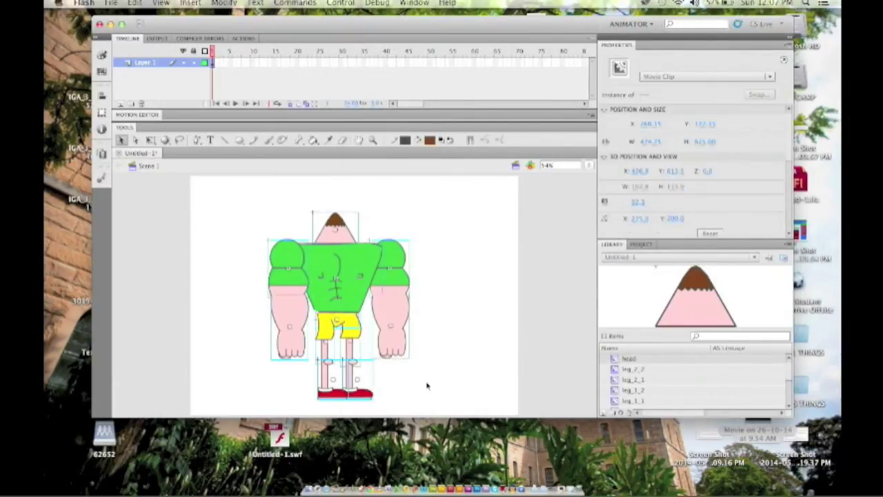
{"action": "key", "text": "F8"}
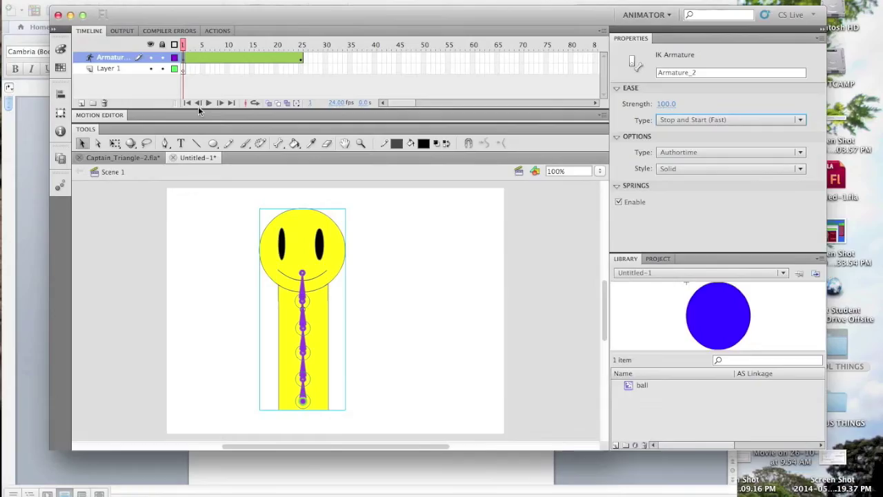
Step: Preview the smiley's bend, then link Captain Triangle's chest, head and left shoulder with bones
{"action": "left_click", "coordinate": [208, 103]}
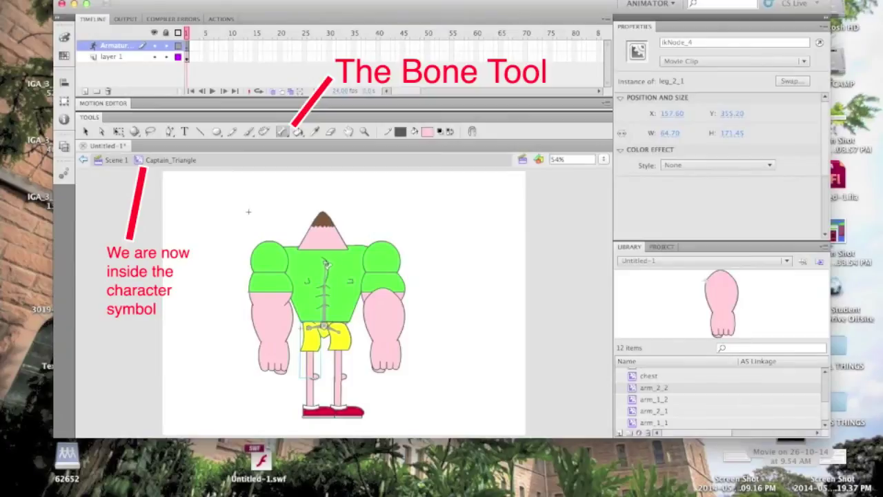
{"action": "left_click", "coordinate": [326, 263]}
{"action": "left_click", "coordinate": [325, 246]}
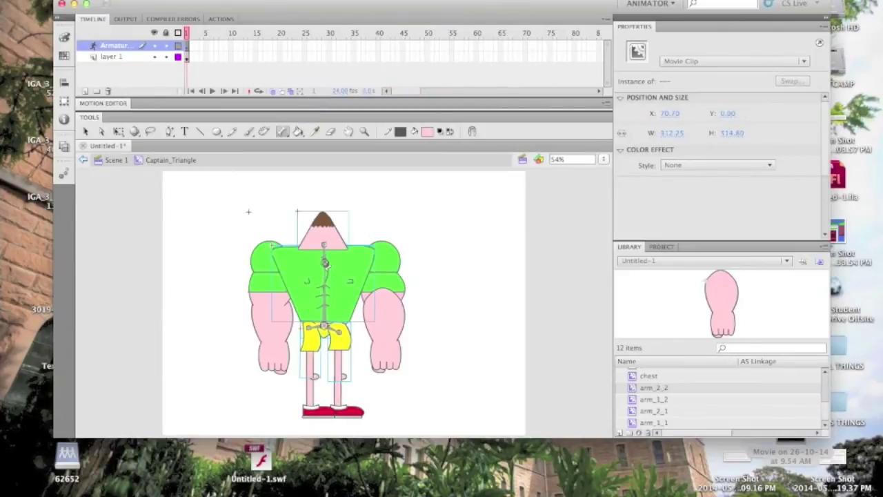
{"action": "left_click", "coordinate": [273, 256]}
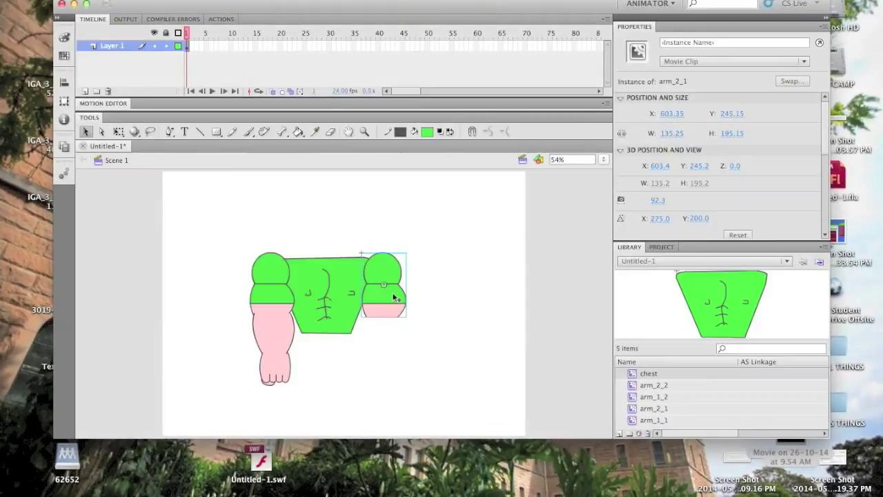
Step: Send the arm piece one step backward, behind the chest
{"action": "right_click", "coordinate": [392, 324]}
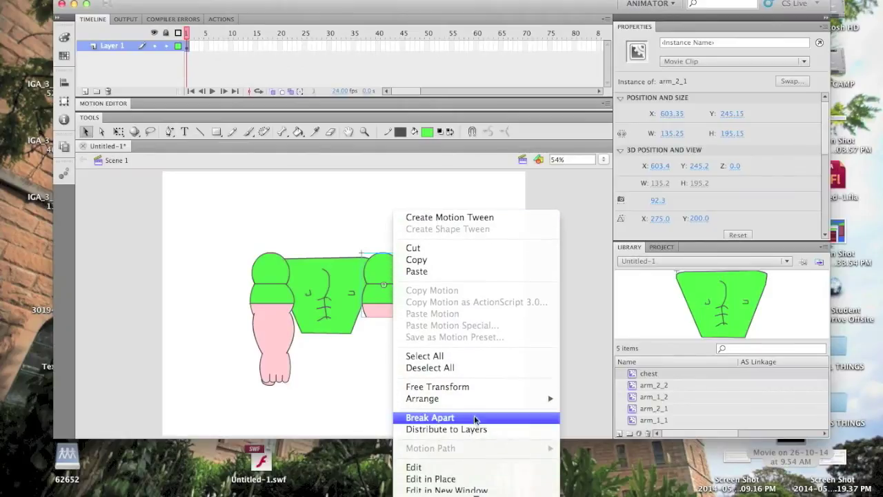
{"action": "mouse_move", "coordinate": [476, 403]}
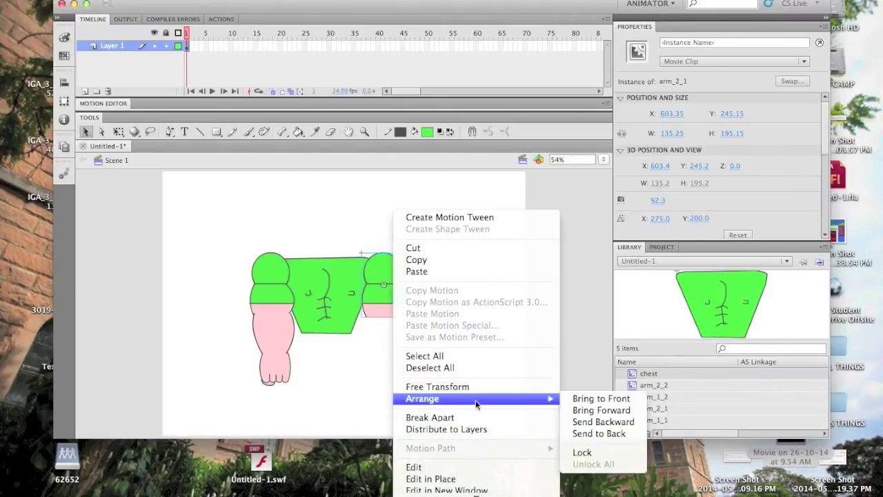
{"action": "left_click", "coordinate": [613, 426]}
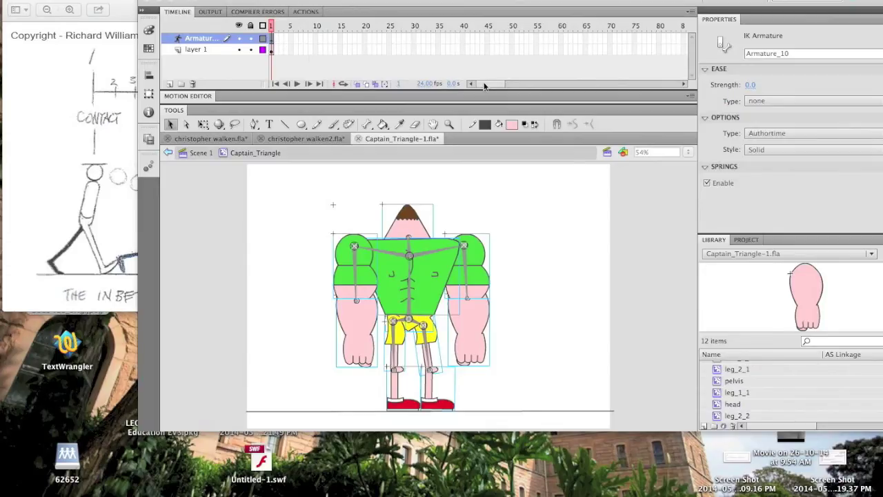
Step: Extend the armature layer to frame 240 and return the playhead to frame 1
{"action": "left_click_drag", "start_coordinate": [495, 84], "coordinate": [547, 84]}
{"action": "right_click", "coordinate": [654, 44]}
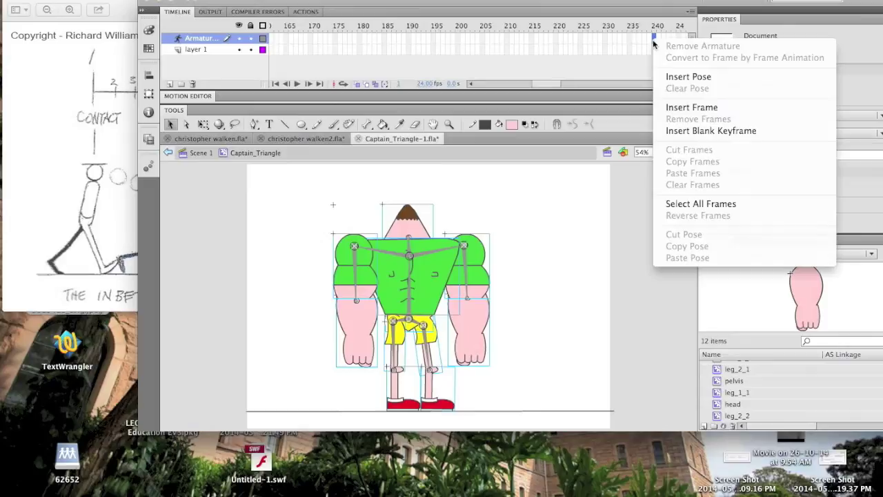
{"action": "left_click", "coordinate": [691, 110]}
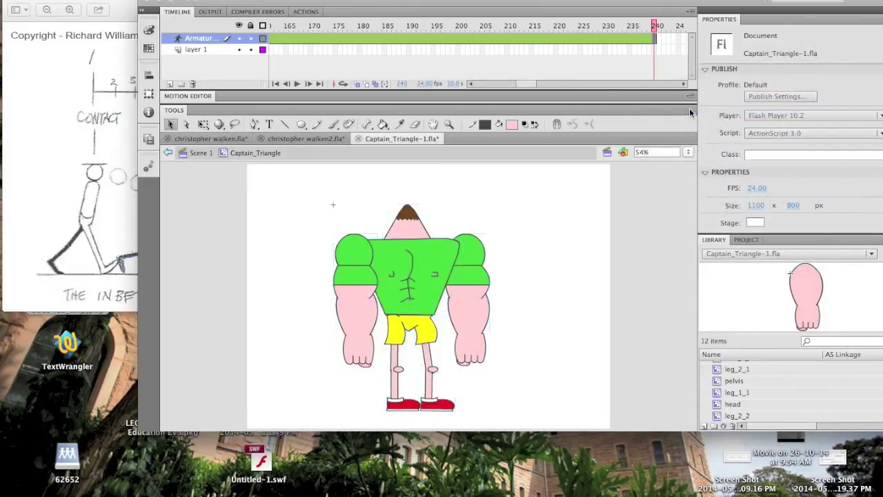
{"action": "key", "text": "Return"}
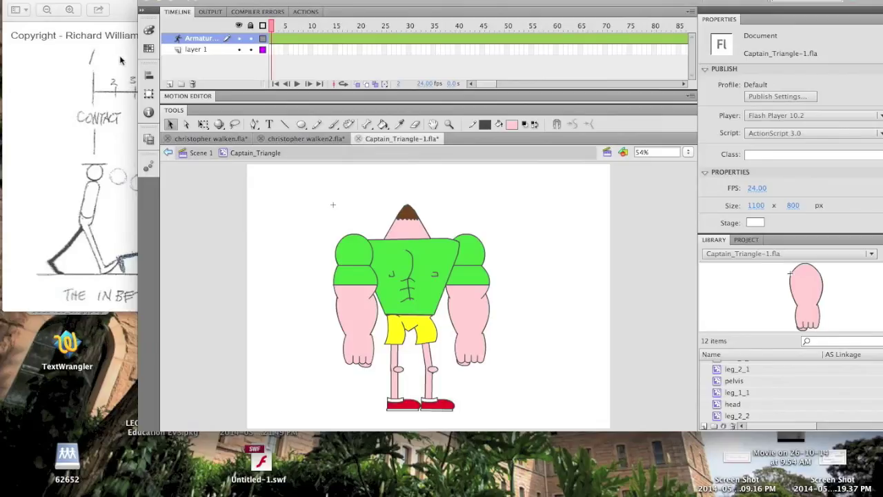
Step: At frame 30, raise the left arm, swing the right arm, kick the leg, tilt the head, then preview
{"action": "left_click_drag", "start_coordinate": [392, 28], "coordinate": [416, 28]}
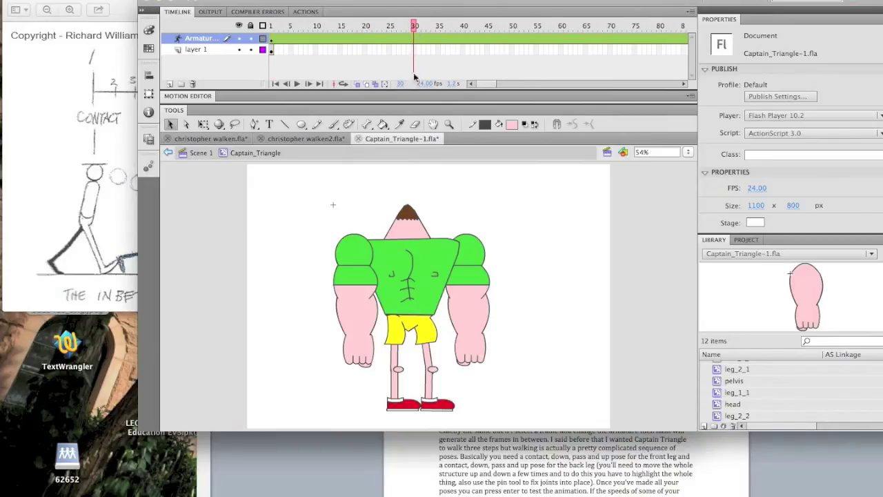
{"action": "left_click_drag", "start_coordinate": [366, 326], "coordinate": [378, 248]}
{"action": "left_click_drag", "start_coordinate": [480, 335], "coordinate": [464, 311]}
{"action": "left_click_drag", "start_coordinate": [399, 400], "coordinate": [331, 365]}
{"action": "left_click_drag", "start_coordinate": [409, 210], "coordinate": [397, 207]}
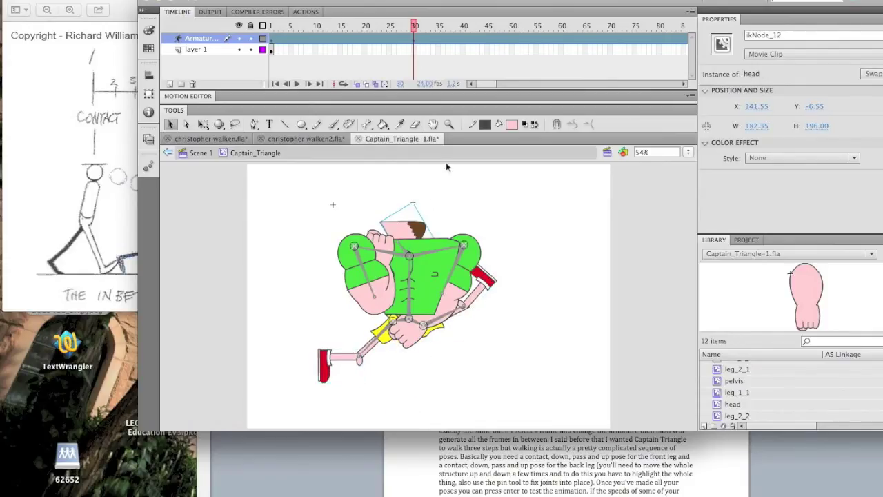
{"action": "left_click_drag", "start_coordinate": [414, 27], "coordinate": [245, 28]}
{"action": "key", "text": "Return"}
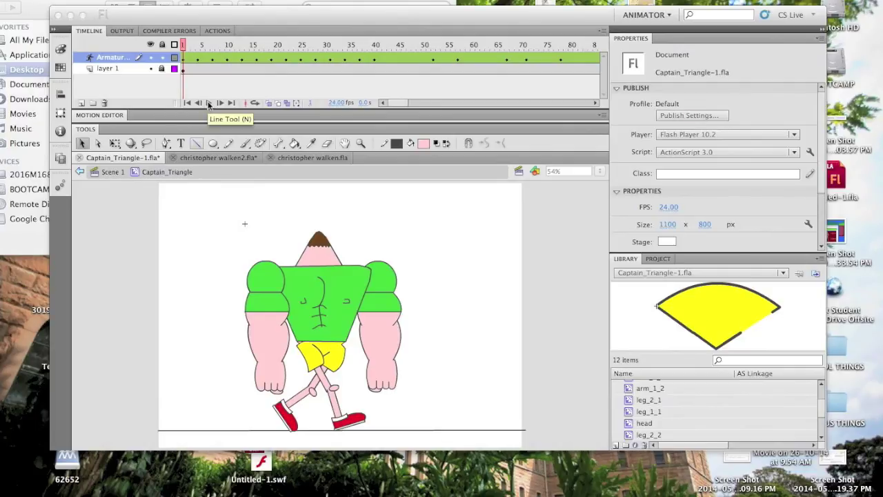
Step: Play the walk, then select the whole character with its armature and nudge it upward
{"action": "left_click", "coordinate": [209, 104]}
{"action": "left_click", "coordinate": [209, 103]}
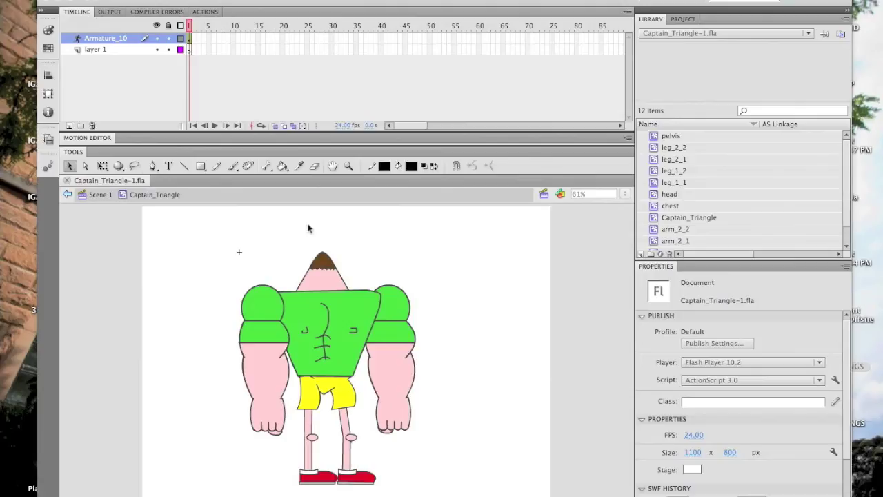
{"action": "left_click_drag", "start_coordinate": [201, 209], "coordinate": [494, 484]}
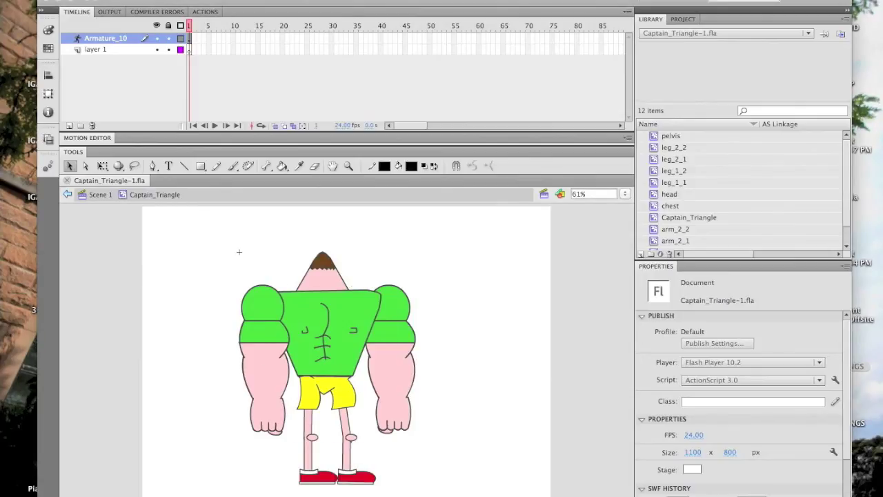
{"action": "key", "text": "Up"}
{"action": "key", "text": "Up"}
{"action": "key", "text": "Up"}
{"action": "key", "text": "Up"}
{"action": "key", "text": "Up"}
{"action": "key", "text": "Up"}
{"action": "key", "text": "Up"}
{"action": "key", "text": "Up"}
{"action": "key", "text": "Up"}
{"action": "key", "text": "Up"}
{"action": "key", "text": "Up"}
{"action": "key", "text": "Up"}
{"action": "key", "text": "Up"}
{"action": "key", "text": "Up"}
{"action": "key", "text": "Up"}
{"action": "key", "text": "Up"}
{"action": "key", "text": "Up"}
{"action": "key", "text": "Up"}
{"action": "key", "text": "Up"}
{"action": "key", "text": "Up"}
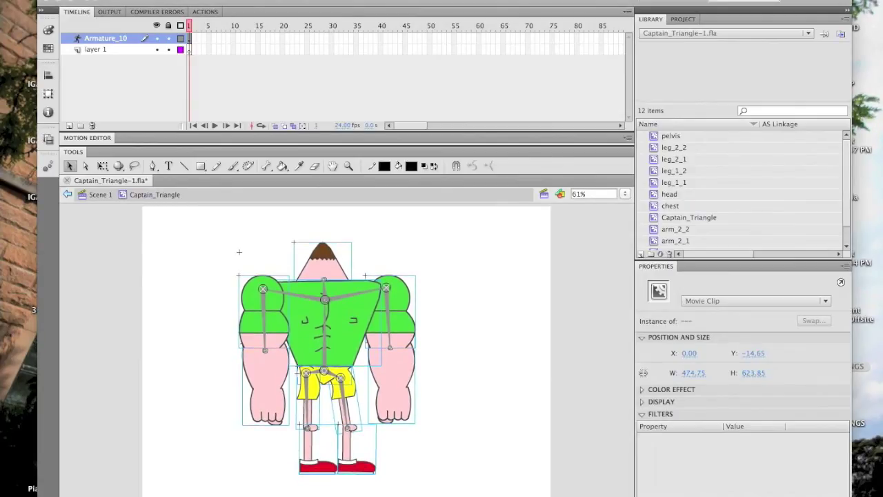
Step: Pin a bone in place, then check frames 40, 49 and 30 and play the walk
{"action": "left_click", "coordinate": [430, 325]}
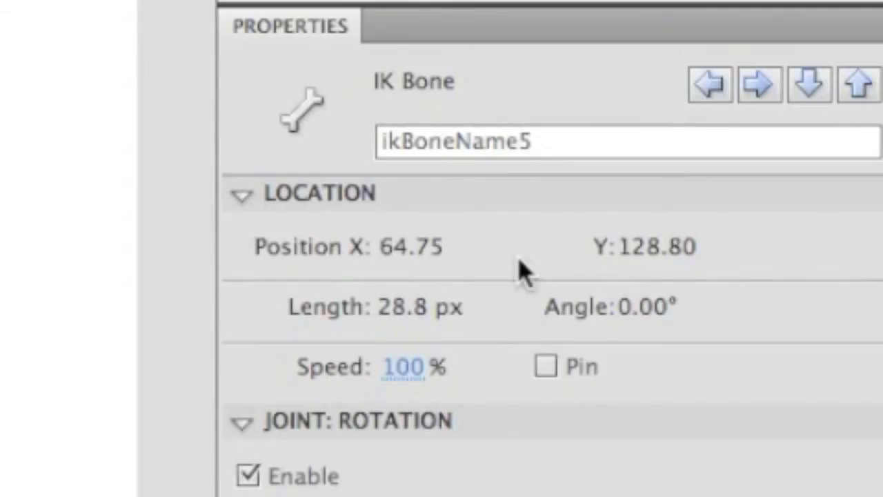
{"action": "left_click", "coordinate": [545, 367]}
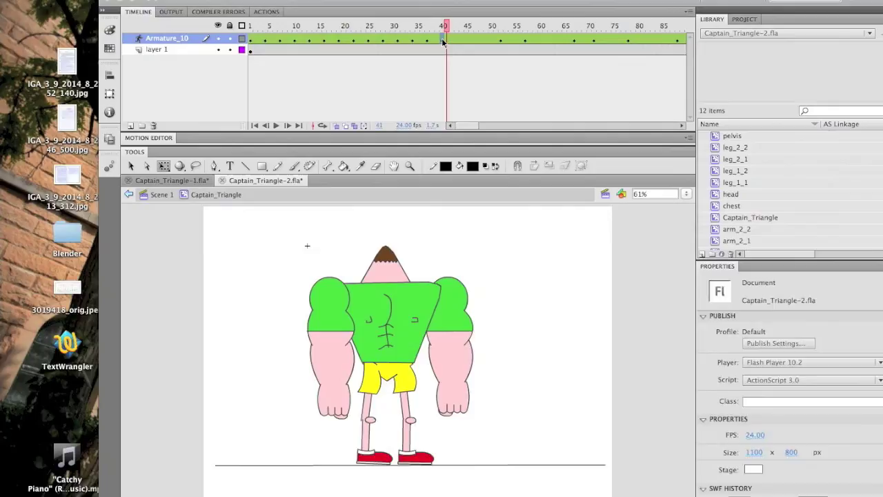
{"action": "left_click", "coordinate": [443, 41]}
{"action": "left_click", "coordinate": [483, 42]}
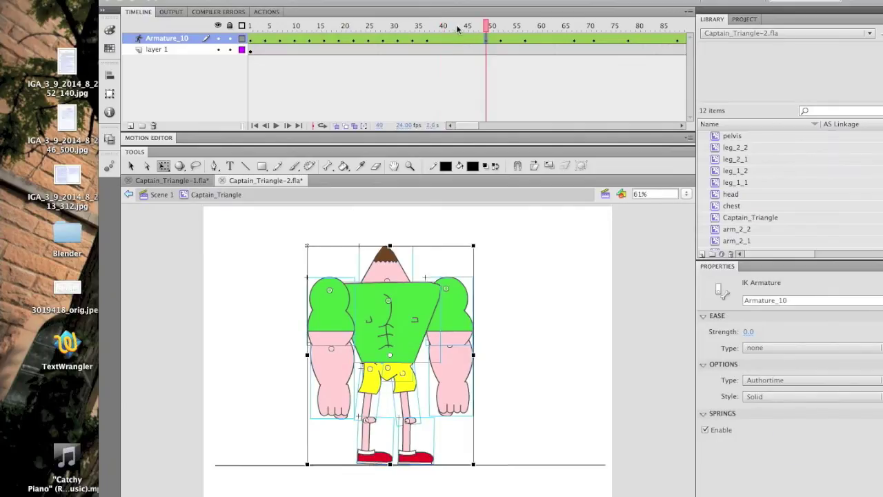
{"action": "left_click", "coordinate": [403, 29]}
{"action": "key", "text": "Return"}
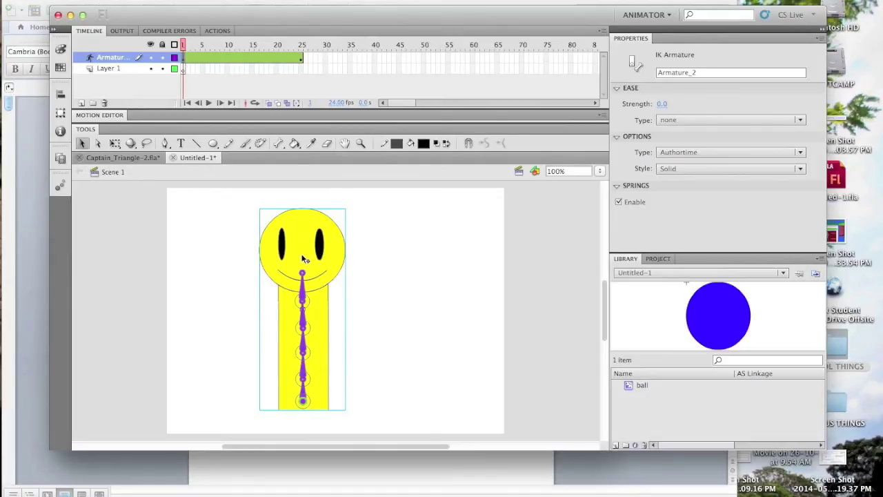
Step: Set the armature ease to Simple (Fast) with strength -100 and preview the bend
{"action": "left_click", "coordinate": [732, 119]}
{"action": "left_click", "coordinate": [739, 150]}
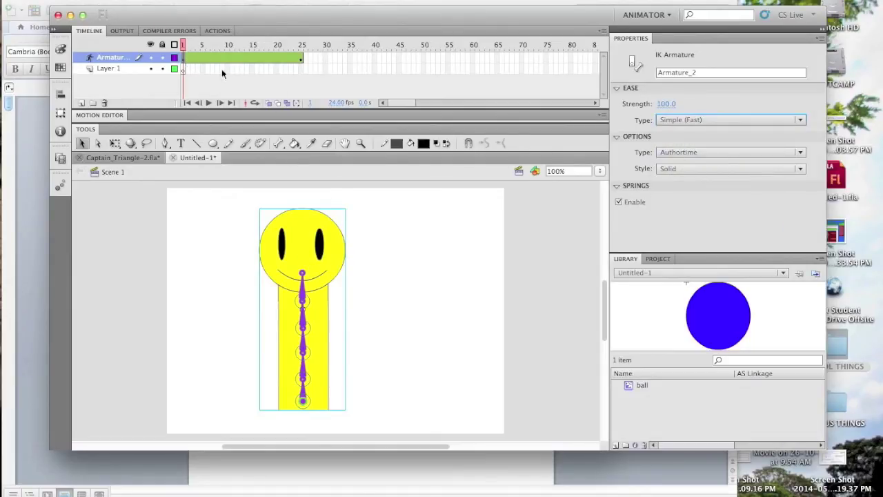
{"action": "left_click", "coordinate": [208, 102]}
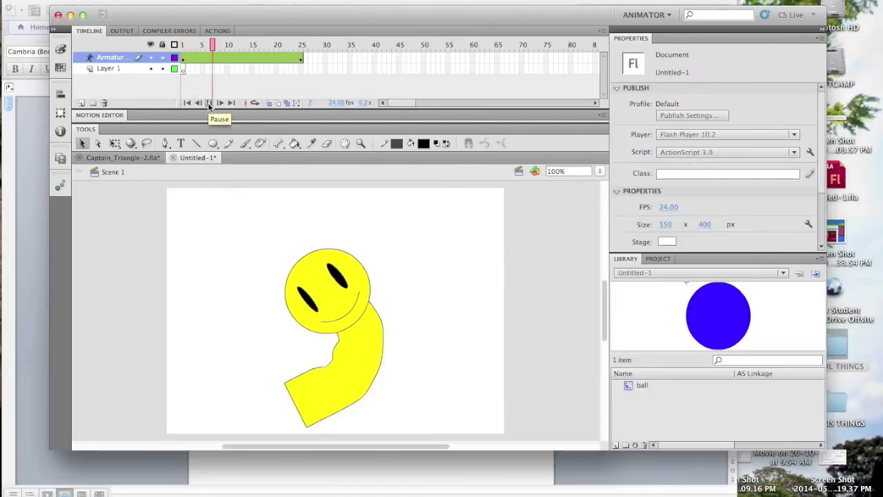
{"action": "left_click_drag", "start_coordinate": [673, 105], "coordinate": [502, 101]}
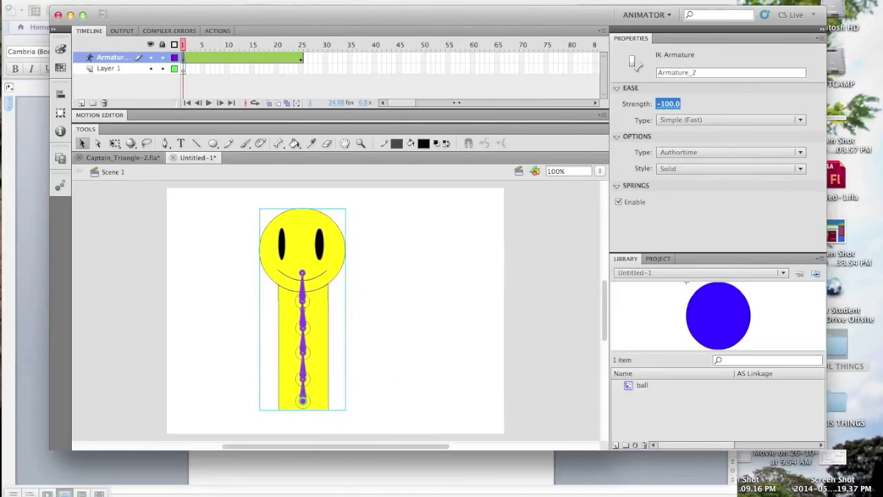
{"action": "left_click", "coordinate": [208, 102]}
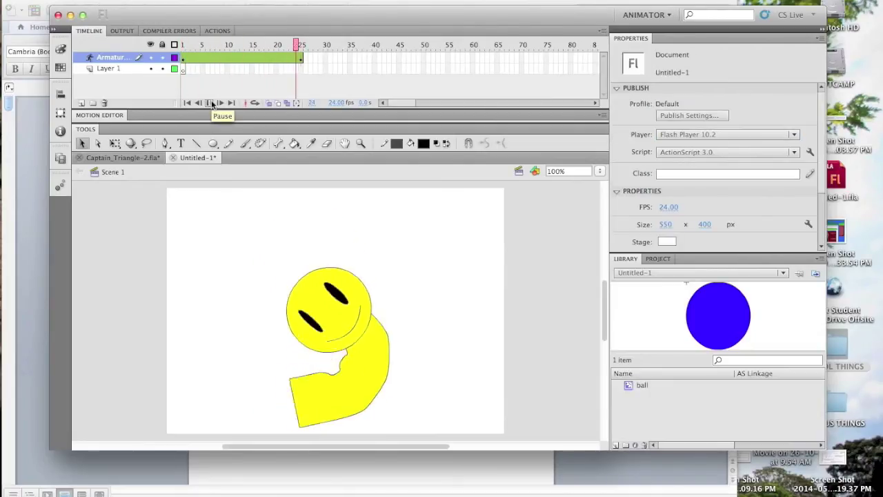
Step: Switch the ease type to Stop and Start (Fast) and replay the bending animation
{"action": "left_click", "coordinate": [732, 119]}
{"action": "left_click", "coordinate": [753, 205]}
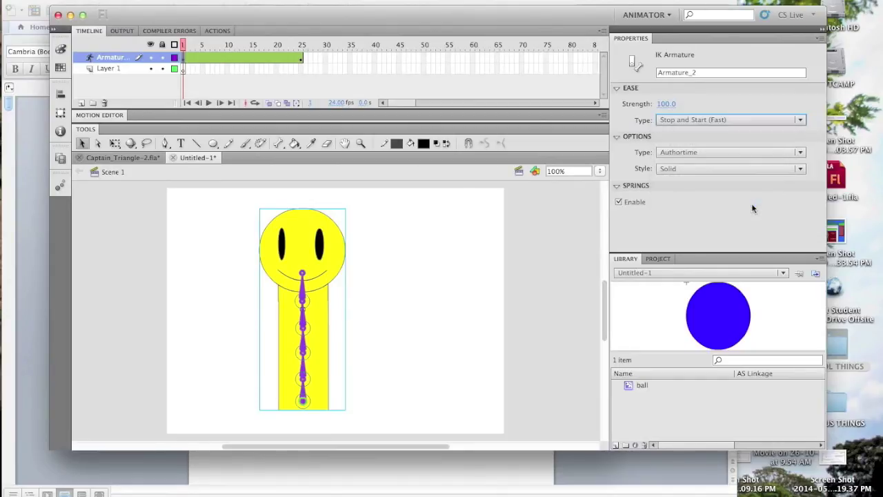
{"action": "left_click", "coordinate": [208, 102]}
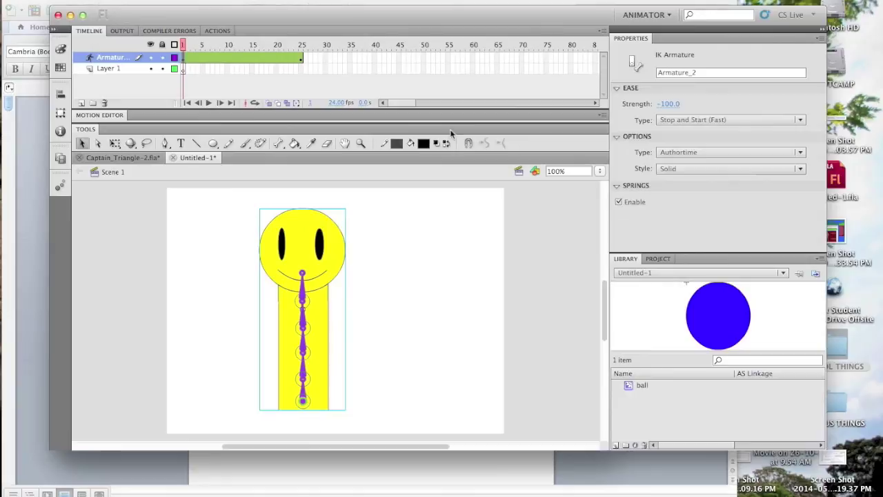
{"action": "left_click", "coordinate": [209, 103]}
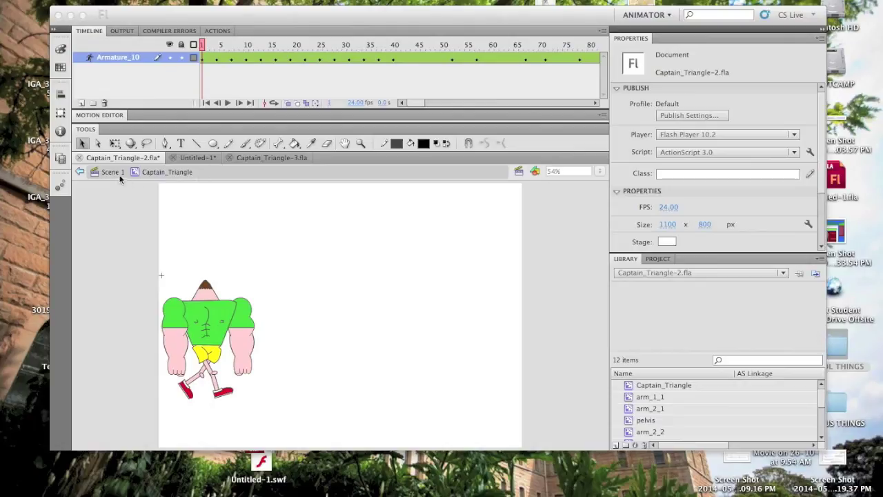
Step: Return to Scene 1, add two new layers, and move the Captain Triangle layer to the top
{"action": "left_click", "coordinate": [116, 190]}
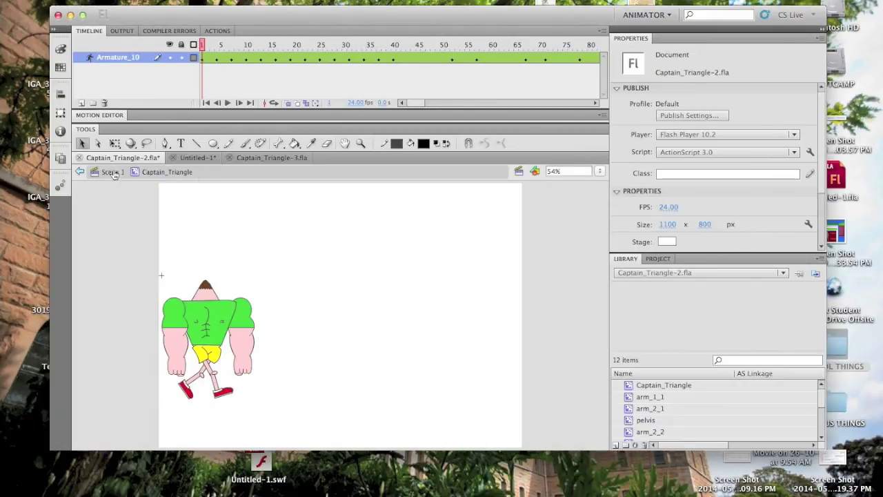
{"action": "left_click", "coordinate": [113, 172]}
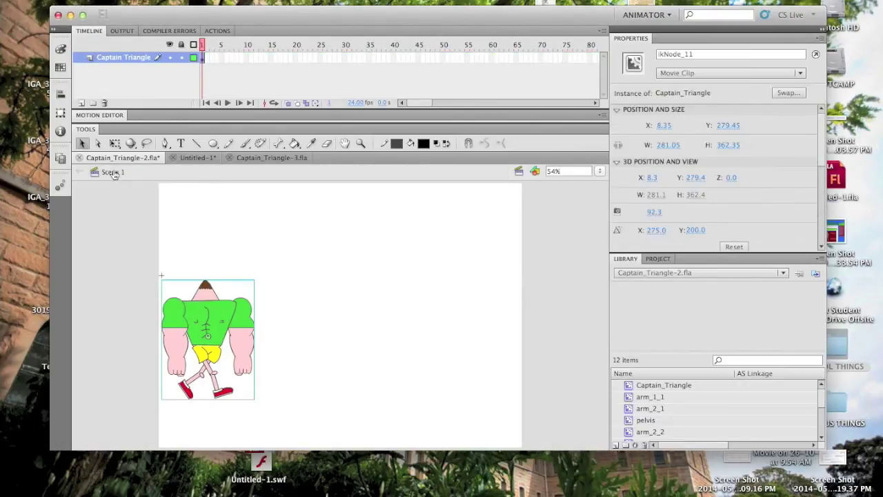
{"action": "left_click", "coordinate": [81, 103]}
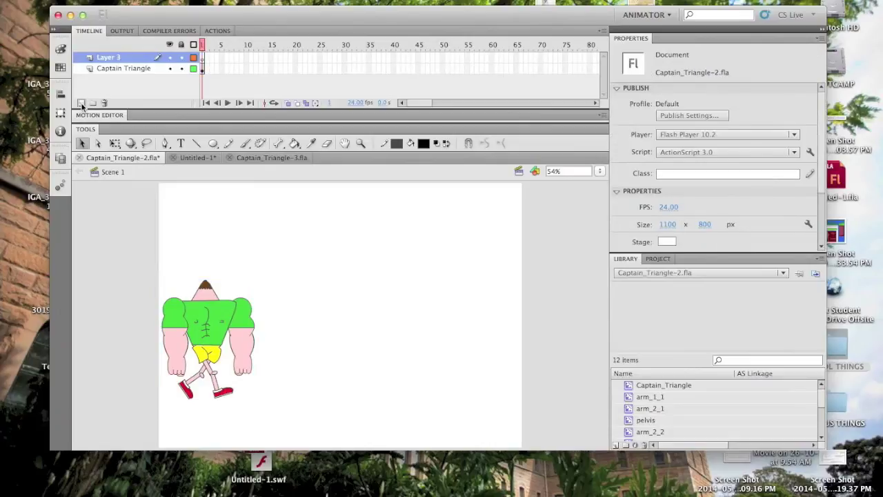
{"action": "left_click", "coordinate": [81, 103]}
{"action": "left_click_drag", "start_coordinate": [108, 60], "coordinate": [114, 66]}
Step: Rename the two new layers 'Mona Lisa' and 'Background'
{"action": "double_click", "coordinate": [114, 69]}
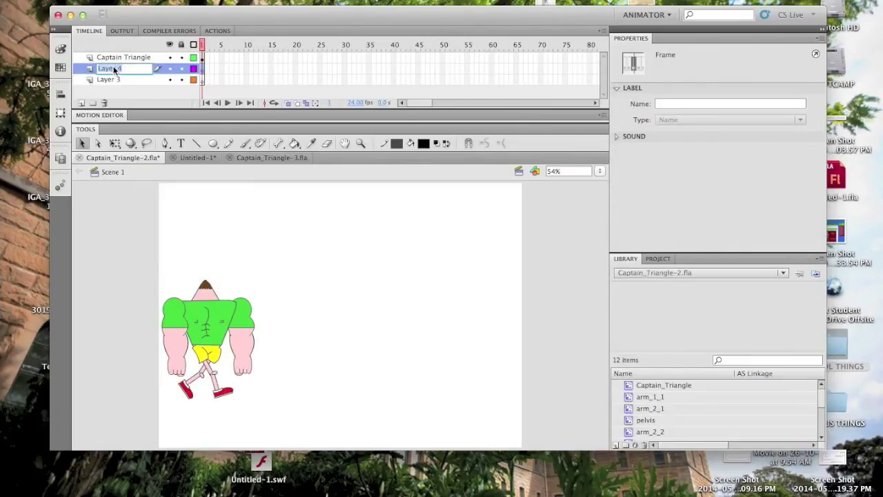
{"action": "type", "text": "Mona Lisa"}
{"action": "key", "text": "Tab"}
{"action": "type", "text": "Backg"}
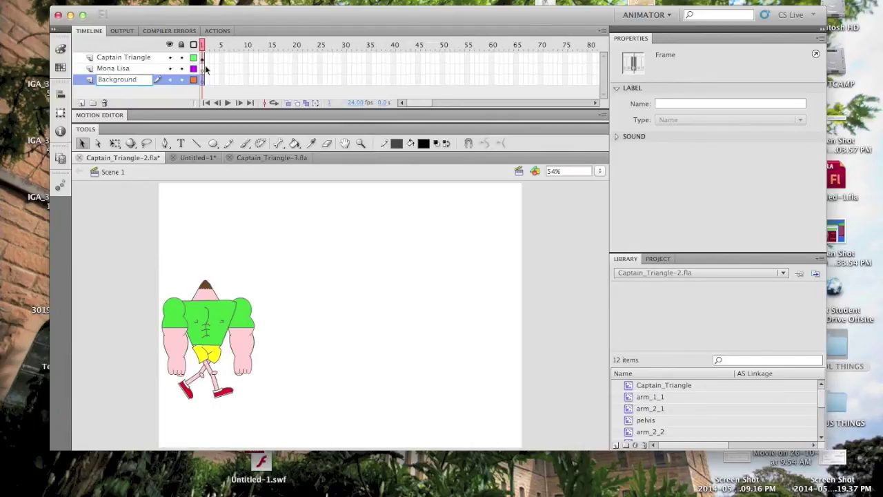
{"action": "type", "text": "round"}
{"action": "key", "text": "Return"}
Step: Extend the layers out to frame 240
{"action": "scroll", "coordinate": [345, 69], "scroll_direction": "right", "scroll_amount": 10}
{"action": "right_click", "coordinate": [354, 80]}
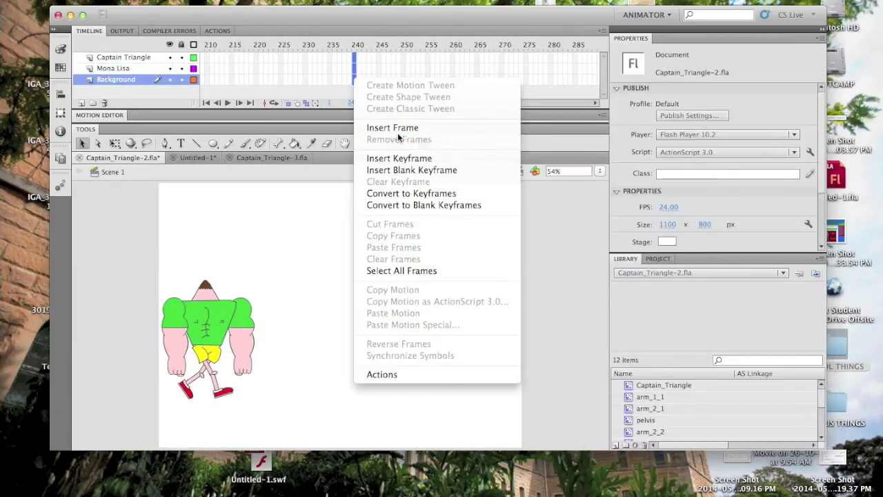
{"action": "left_click", "coordinate": [392, 128]}
{"action": "scroll", "coordinate": [399, 70], "scroll_direction": "left", "scroll_amount": 10}
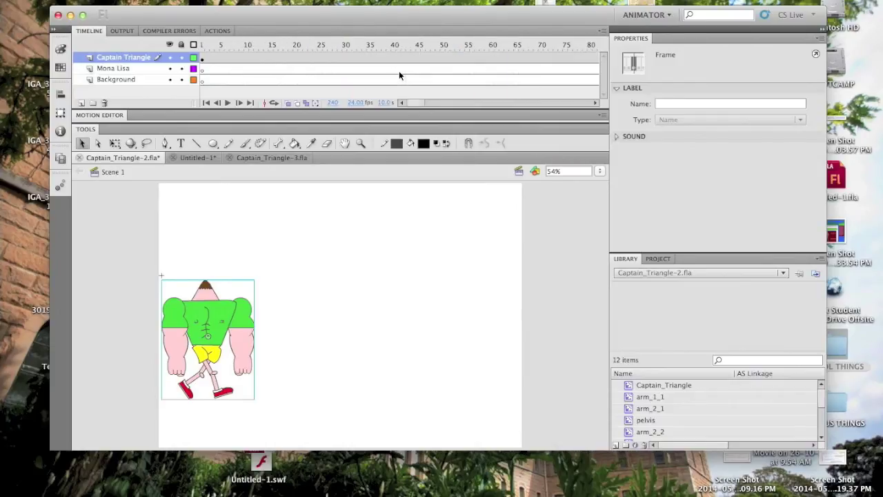
Step: Keyframe frame 40 with Captain Triangle moved right, and add a classic tween over frames 1–40
{"action": "right_click", "coordinate": [394, 57]}
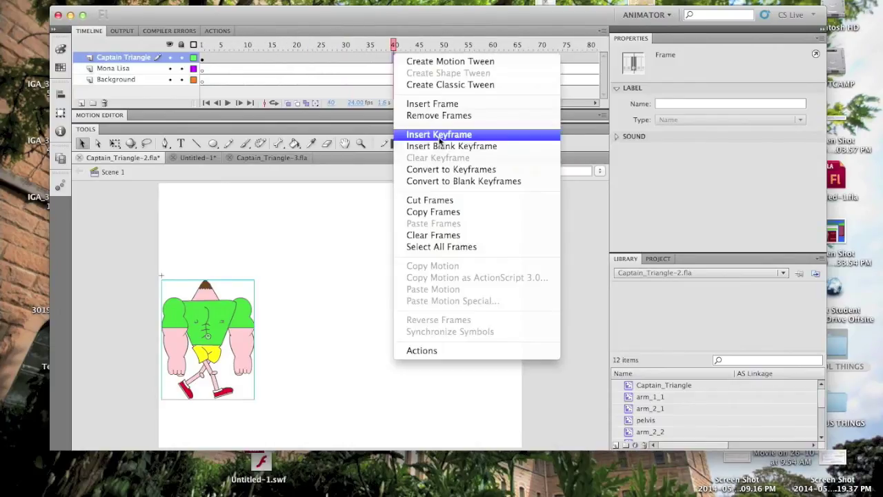
{"action": "left_click", "coordinate": [439, 136]}
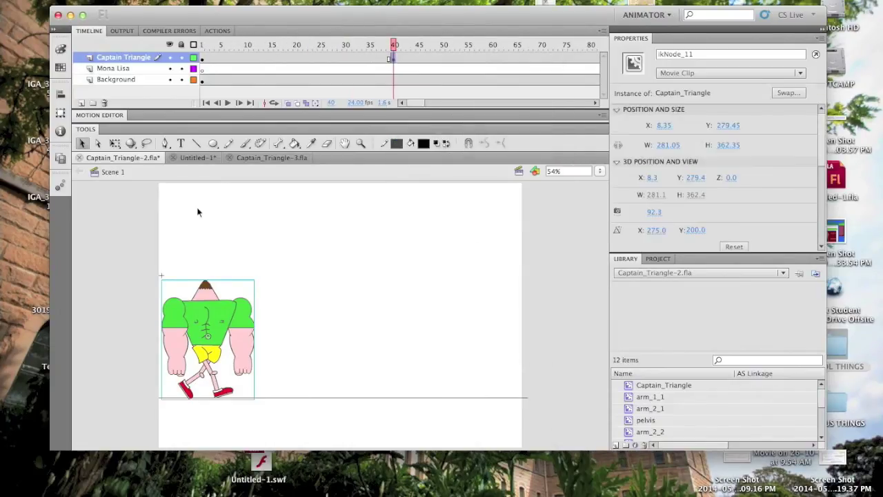
{"action": "left_click_drag", "start_coordinate": [197, 314], "coordinate": [459, 314]}
{"action": "right_click", "coordinate": [364, 59]}
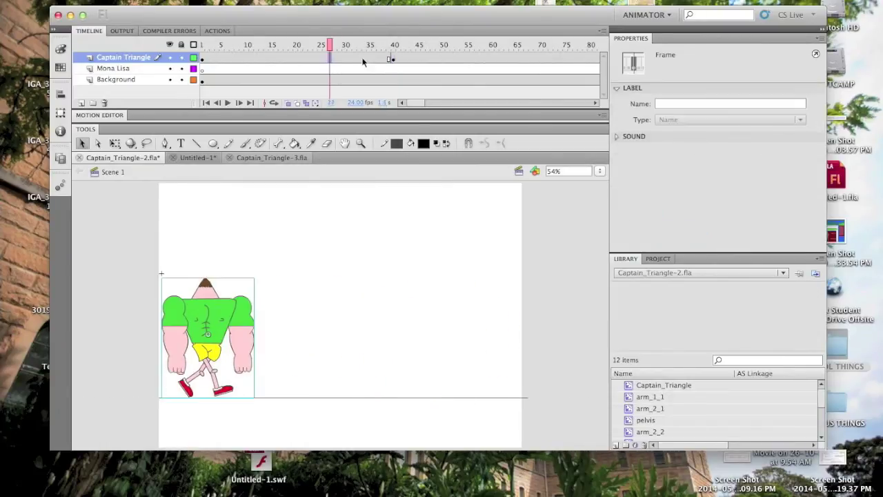
{"action": "left_click", "coordinate": [420, 88]}
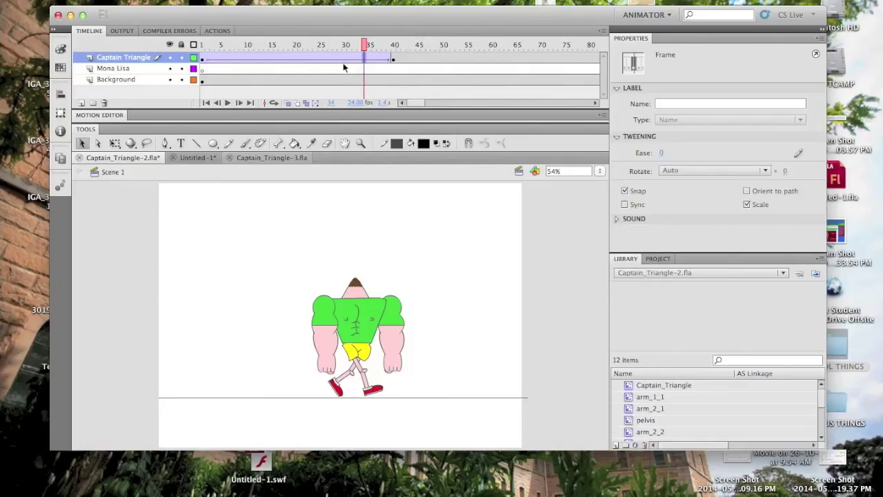
{"action": "left_click_drag", "start_coordinate": [368, 47], "coordinate": [195, 27]}
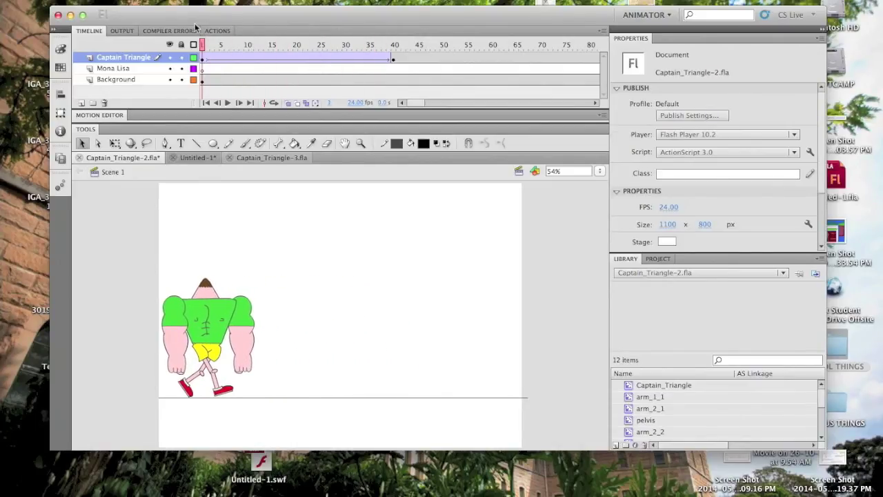
{"action": "key", "text": "super+Return"}
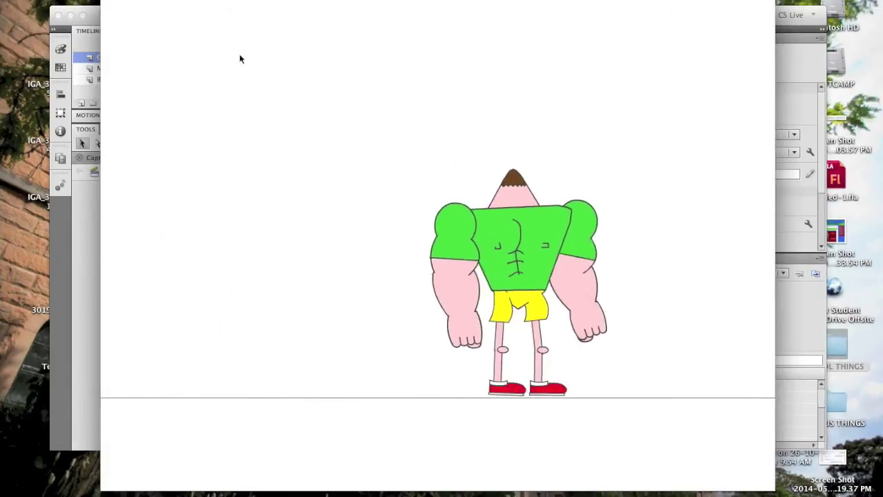
{"action": "key", "text": "super+w"}
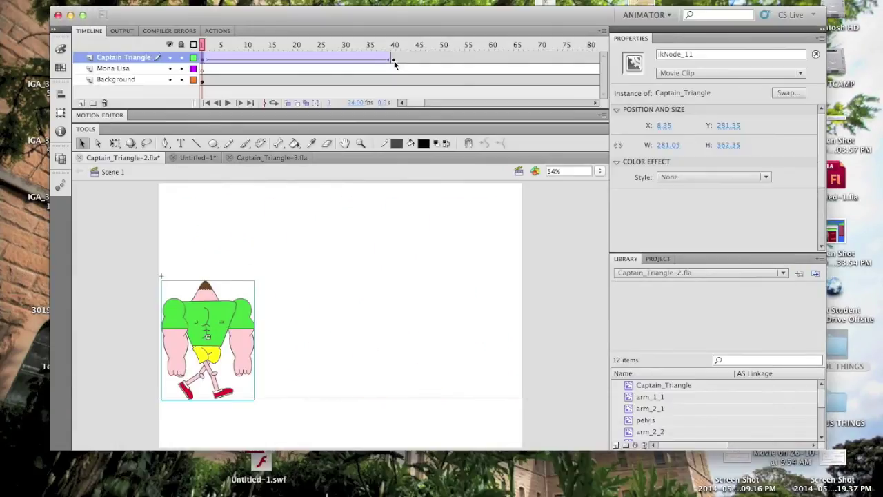
{"action": "left_click", "coordinate": [394, 61]}
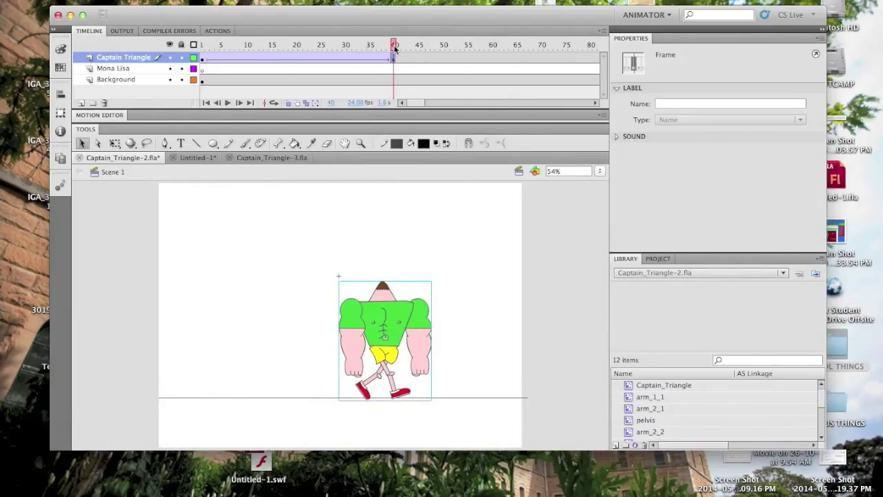
{"action": "key", "text": "super+Return"}
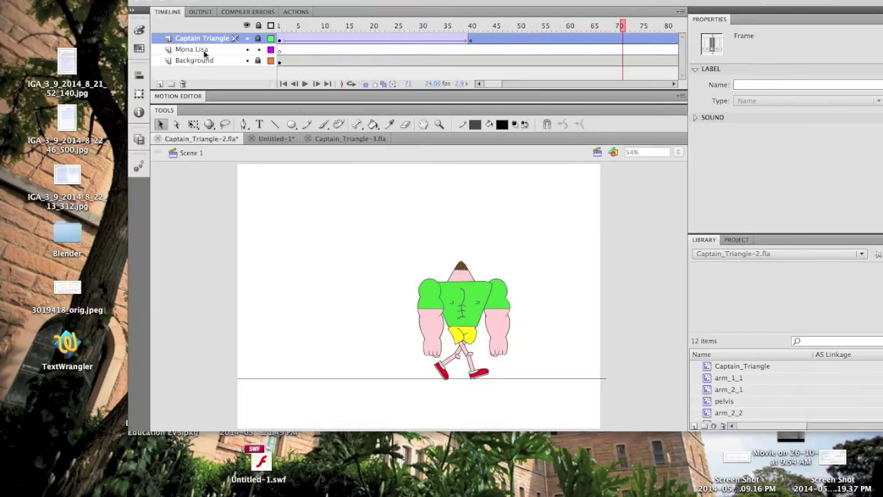
Step: Import Mona_Lisa.jpg onto the Mona Lisa layer and shrink it to the right of Captain Triangle
{"action": "left_click", "coordinate": [207, 49]}
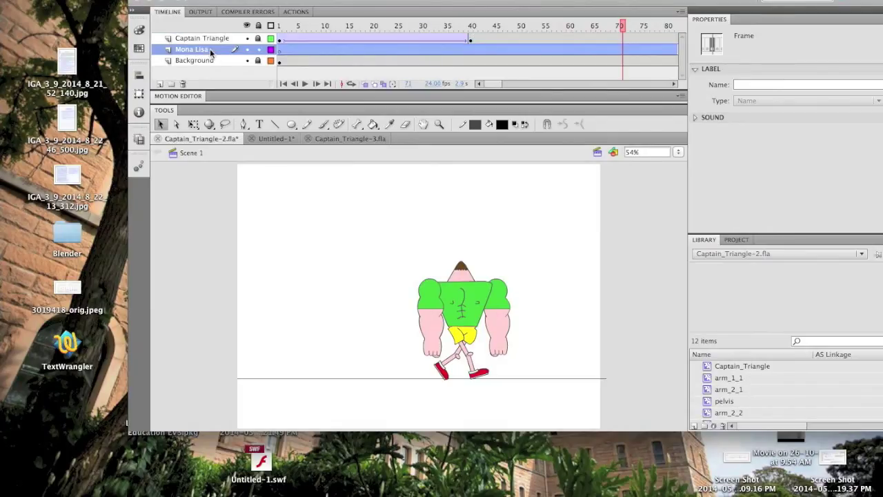
{"action": "left_click", "coordinate": [75, 1]}
{"action": "mouse_move", "coordinate": [116, 150]}
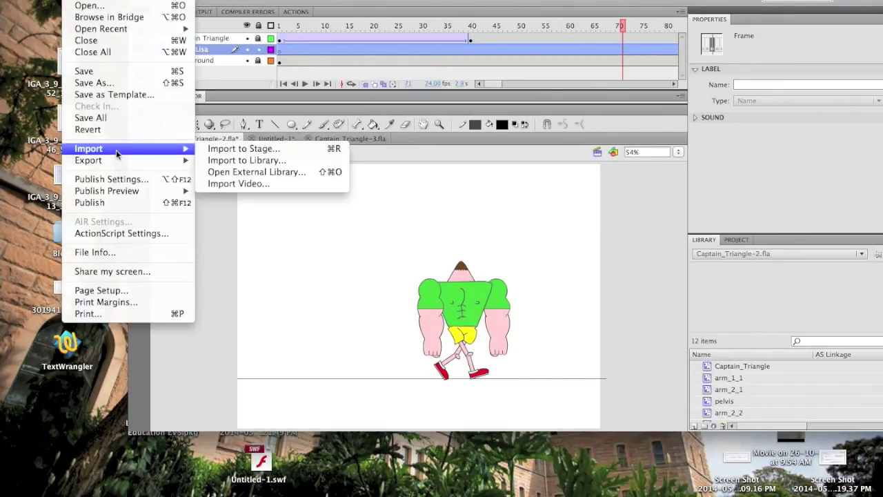
{"action": "left_click", "coordinate": [247, 147]}
{"action": "double_click", "coordinate": [386, 174]}
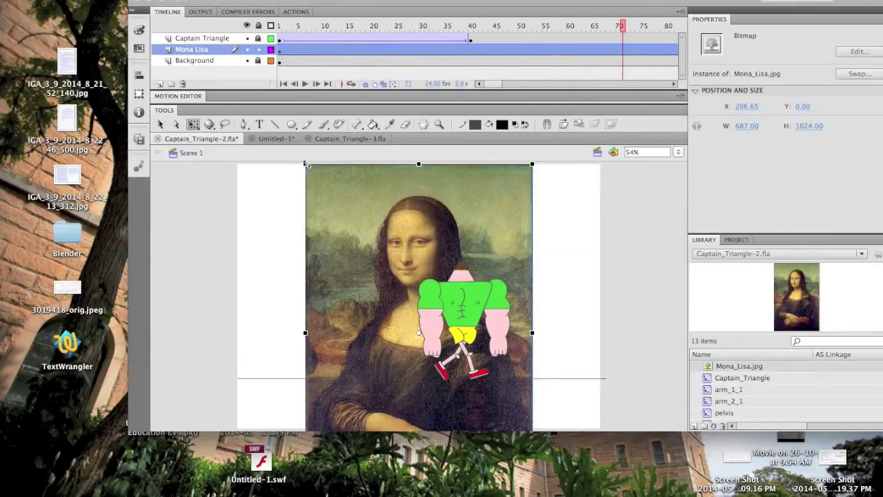
{"action": "left_click_drag", "start_coordinate": [305, 164], "coordinate": [391, 281]}
{"action": "left_click_drag", "start_coordinate": [414, 324], "coordinate": [531, 285]}
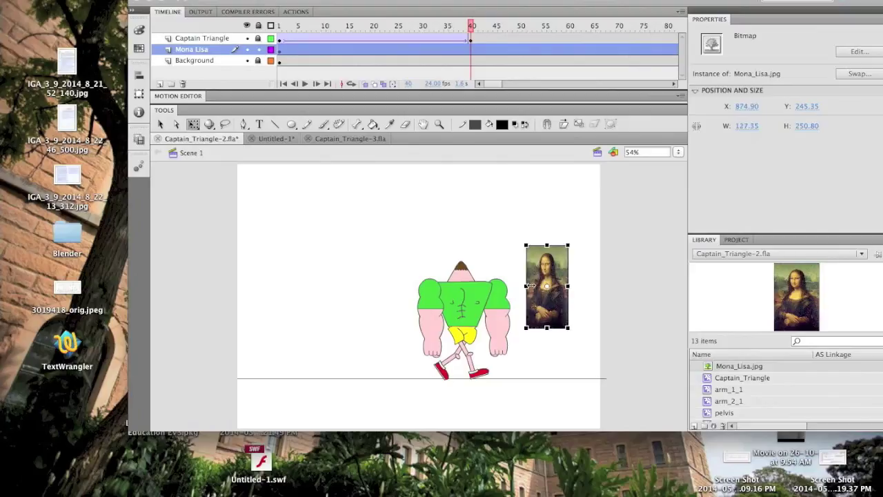
Step: Enter the Captain_Triangle symbol and scrub its punch animation to frame 72
{"action": "double_click", "coordinate": [461, 323]}
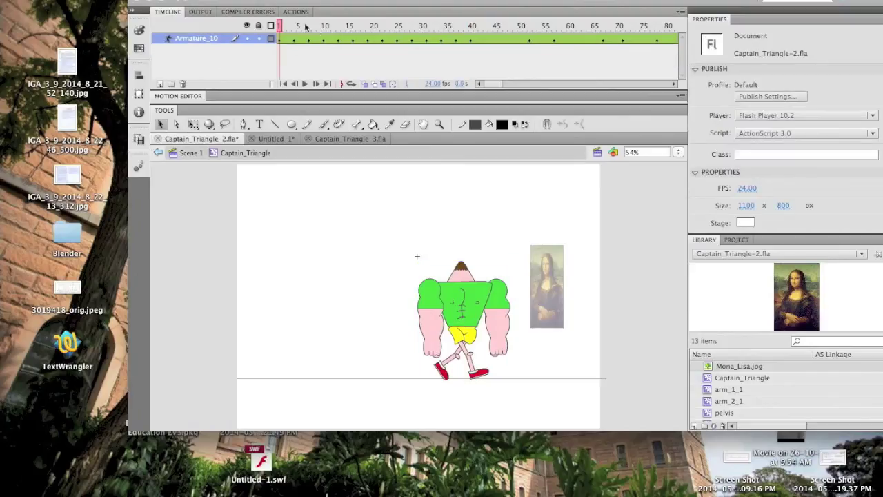
{"action": "left_click_drag", "start_coordinate": [283, 26], "coordinate": [621, 27]}
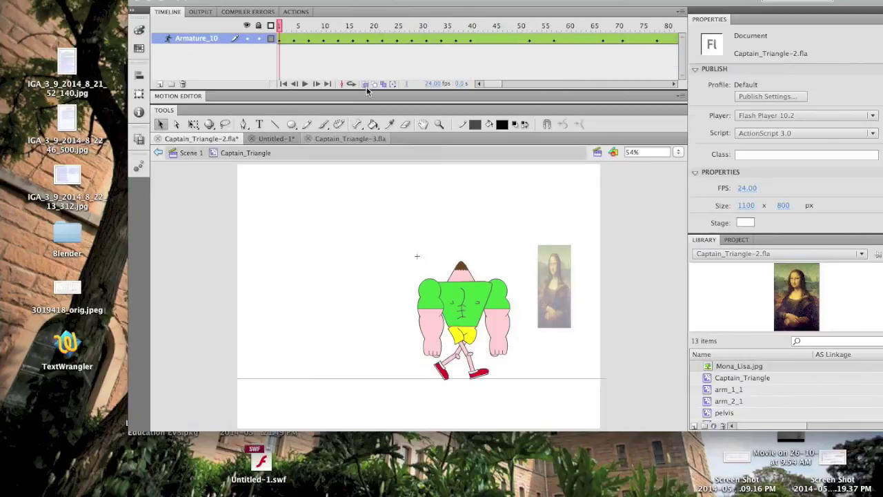
{"action": "left_click_drag", "start_coordinate": [279, 25], "coordinate": [623, 25]}
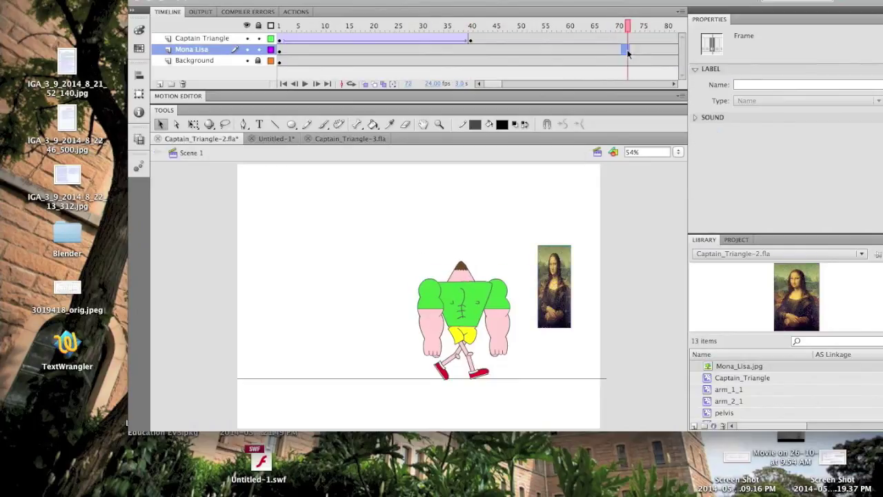
Step: Remove the surplus frames from frame 240 of the Mona Lisa layer and test the movie
{"action": "right_click", "coordinate": [413, 53]}
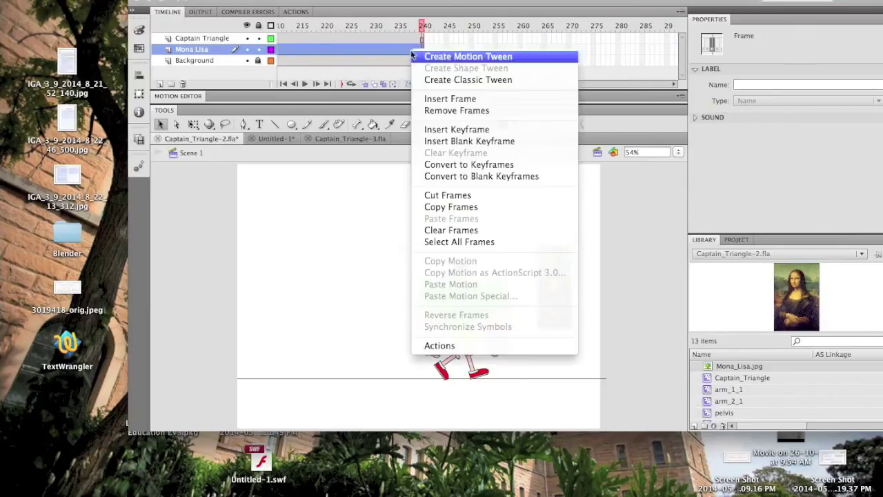
{"action": "left_click", "coordinate": [457, 110]}
{"action": "key", "text": "super+Return"}
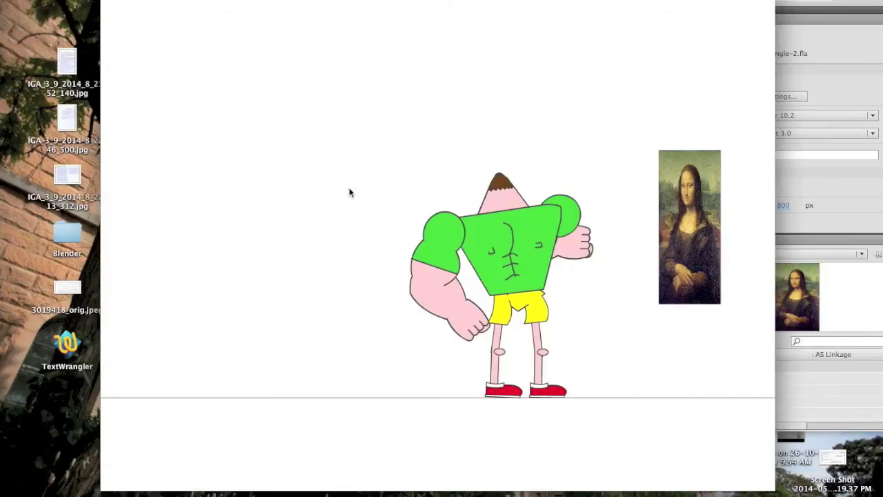
Step: Close the test movie and scrub Captain_Triangle's punch animation to frame 64
{"action": "key", "text": "super+w"}
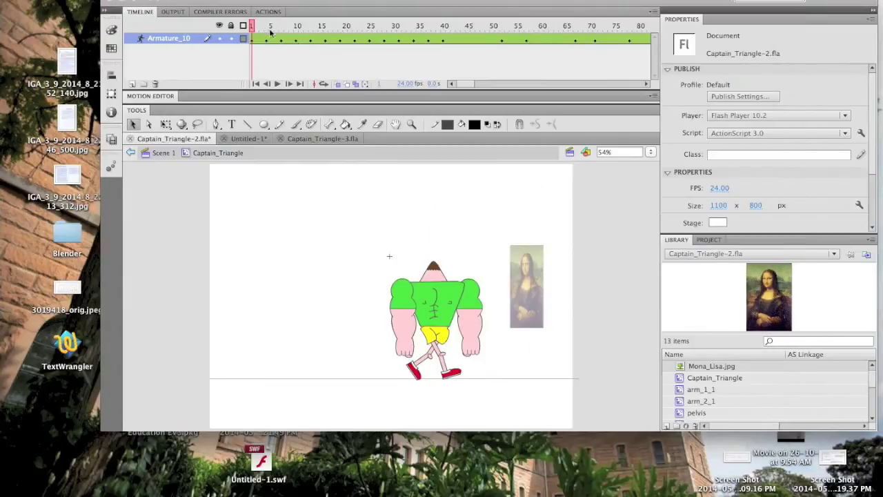
{"action": "left_click_drag", "start_coordinate": [252, 26], "coordinate": [631, 3]}
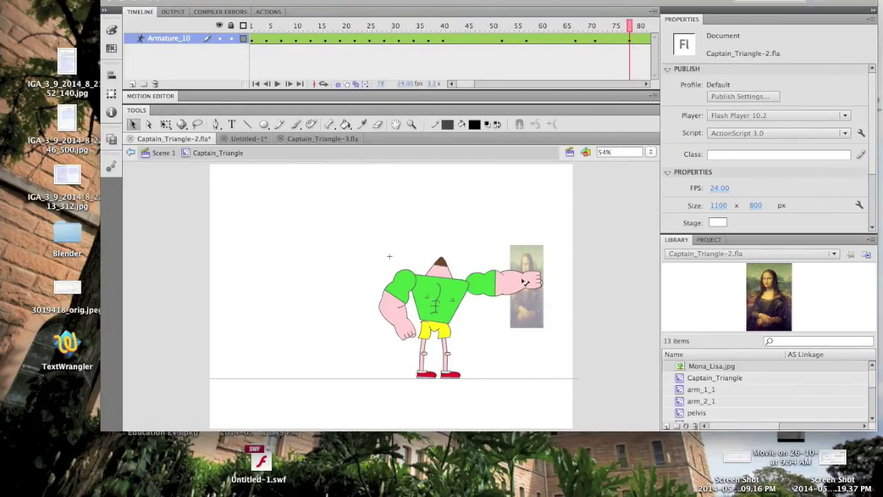
Step: Edit the arm_2_2 symbol from the punching arm and zoom to 200% on the fist
{"action": "left_click", "coordinate": [524, 281]}
{"action": "double_click", "coordinate": [525, 282]}
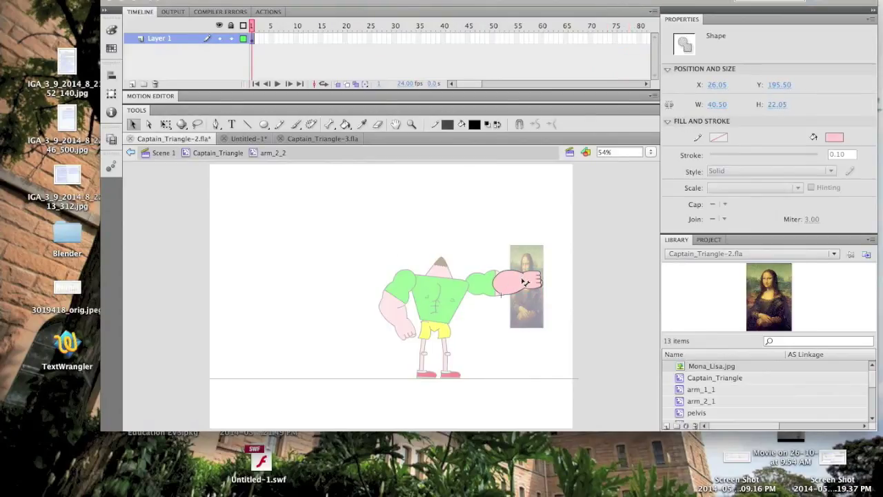
{"action": "left_click", "coordinate": [652, 155]}
{"action": "left_click", "coordinate": [662, 215]}
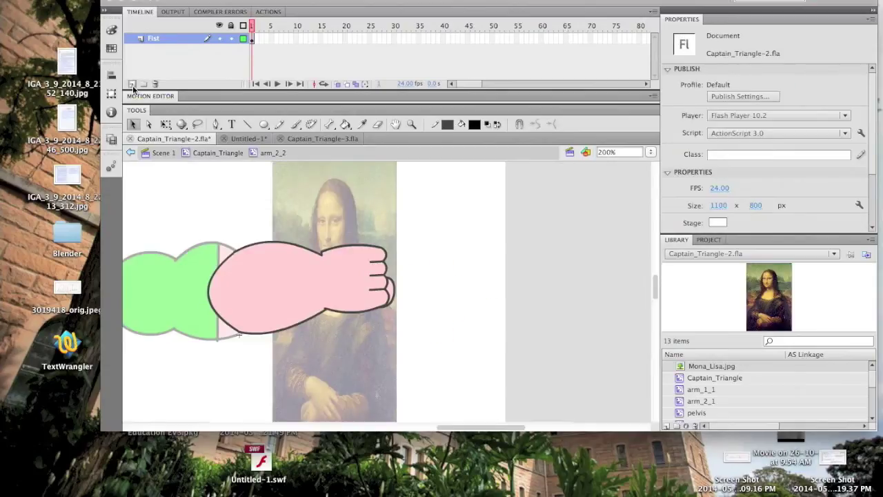
Step: Add two layers, move Layer 3 below Fist, and extend Layer 3 to frame 240
{"action": "left_click", "coordinate": [132, 85]}
{"action": "left_click", "coordinate": [133, 85]}
{"action": "left_click", "coordinate": [163, 42]}
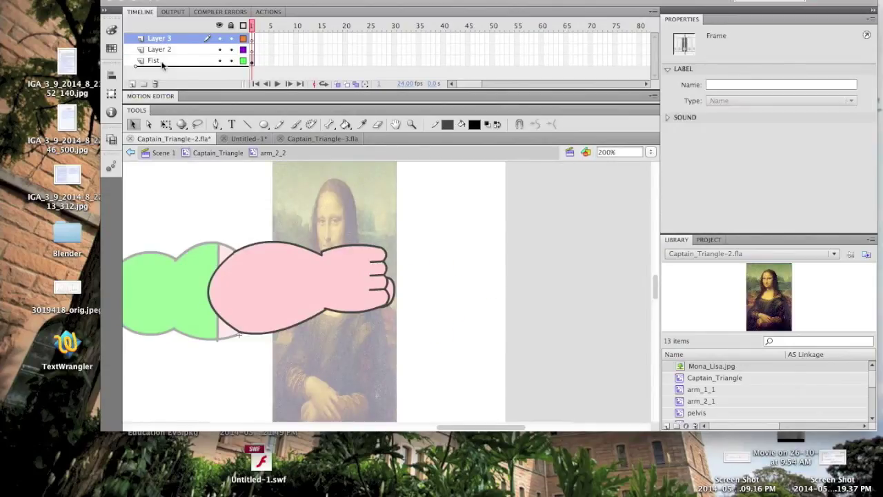
{"action": "left_click_drag", "start_coordinate": [163, 70], "coordinate": [163, 70]}
{"action": "scroll", "coordinate": [393, 60], "scroll_direction": "right", "scroll_amount": 10}
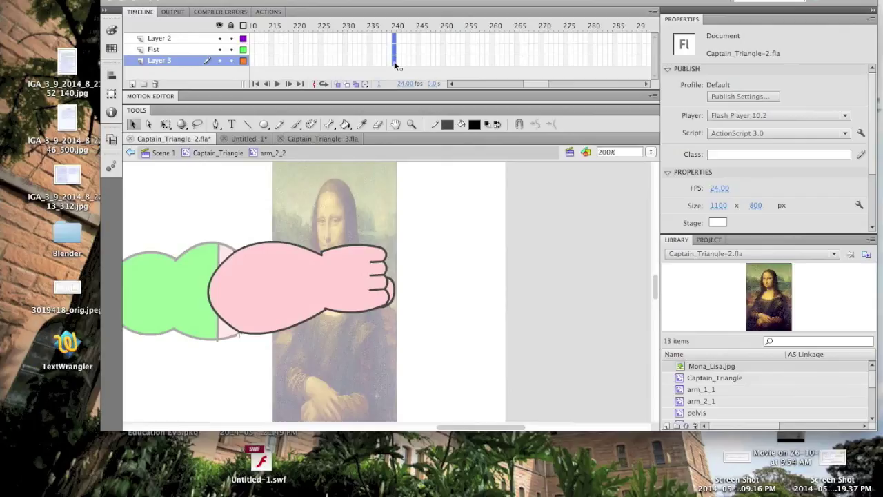
{"action": "right_click", "coordinate": [393, 60]}
{"action": "left_click", "coordinate": [435, 110]}
Step: Insert keyframes at frame 70 on Layer 2 and Layer 3, pasting the painting into Layer 3
{"action": "scroll", "coordinate": [411, 52], "scroll_direction": "left", "scroll_amount": 10}
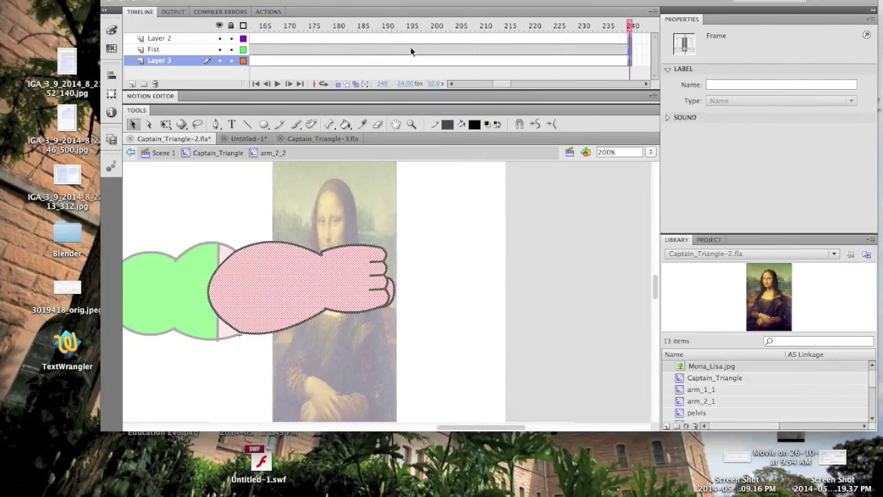
{"action": "right_click", "coordinate": [592, 39]}
{"action": "left_click", "coordinate": [621, 115]}
{"action": "right_click", "coordinate": [592, 60]}
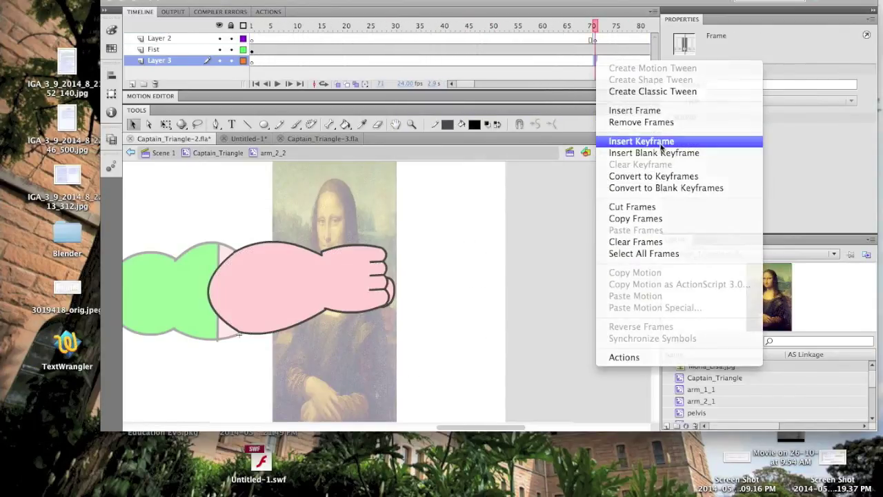
{"action": "left_click", "coordinate": [621, 140]}
{"action": "key", "text": "ctrl+v"}
Step: Restore the Mona Lisa to upright after a trial rotation and break it apart into a shape
{"action": "key", "text": "q"}
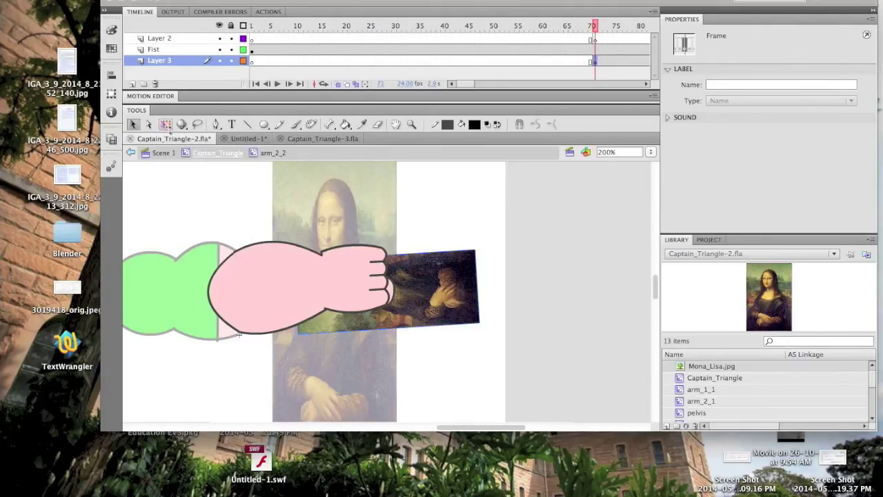
{"action": "left_click", "coordinate": [427, 276]}
{"action": "left_click_drag", "start_coordinate": [475, 248], "coordinate": [488, 364]}
{"action": "key", "text": "ctrl+z"}
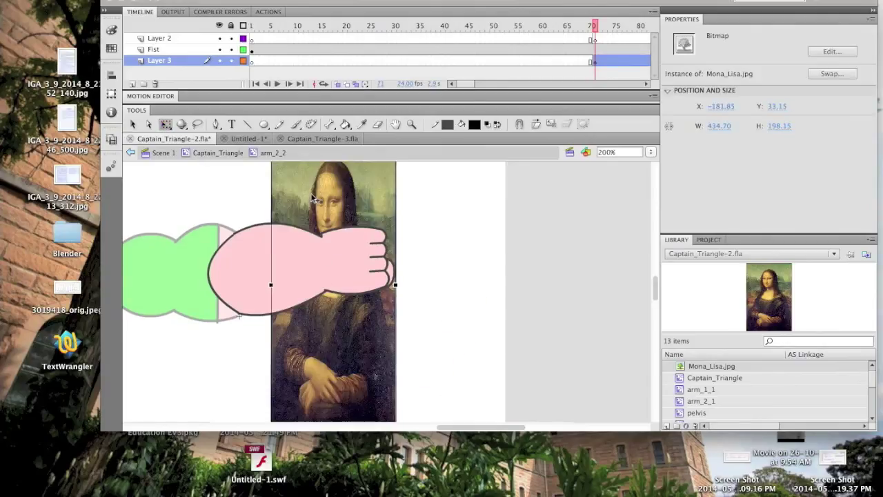
{"action": "key", "text": "v"}
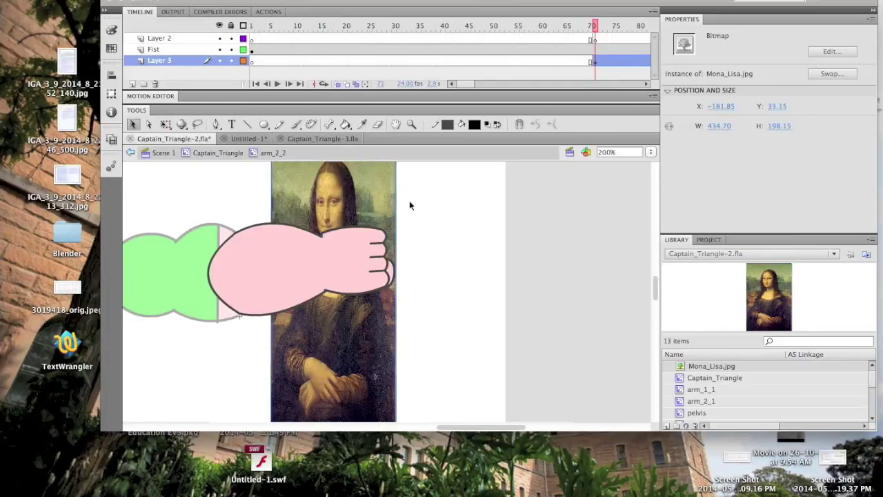
{"action": "key", "text": "ctrl+b"}
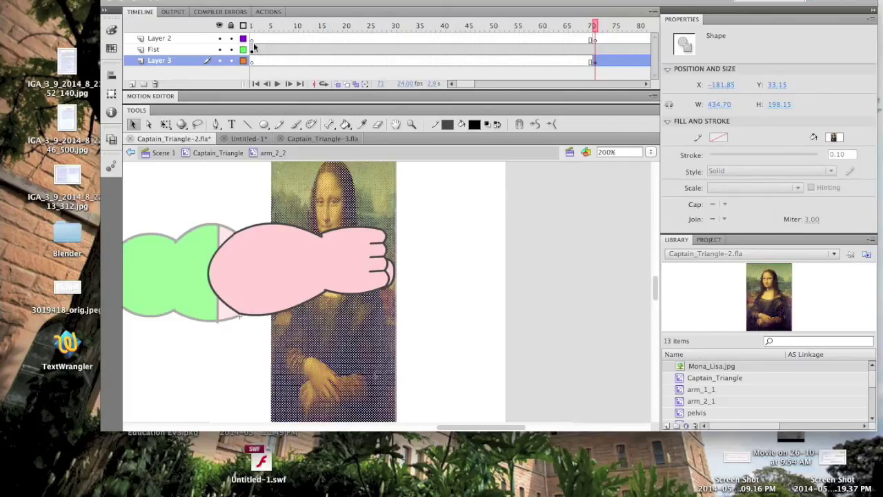
Step: Lock the Fist layer and paste the painting piece onto Layer 2's current frame, viewing at 200%
{"action": "left_click", "coordinate": [232, 50]}
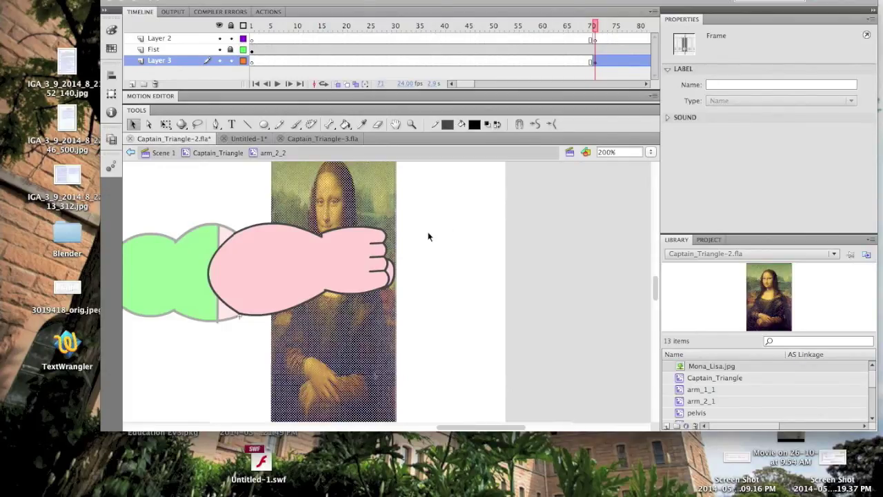
{"action": "key", "text": "ctrl+1"}
{"action": "left_click_drag", "start_coordinate": [358, 210], "coordinate": [425, 409]}
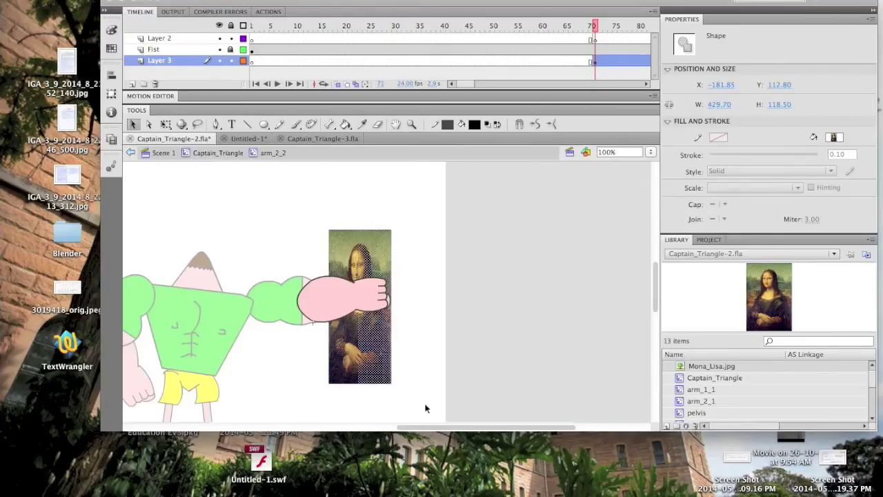
{"action": "left_click", "coordinate": [425, 409]}
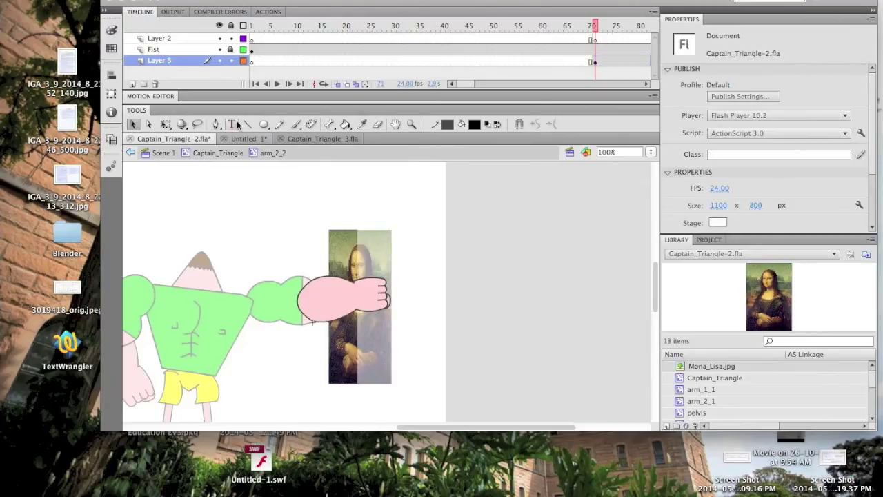
{"action": "left_click", "coordinate": [186, 39]}
{"action": "left_click", "coordinate": [595, 41]}
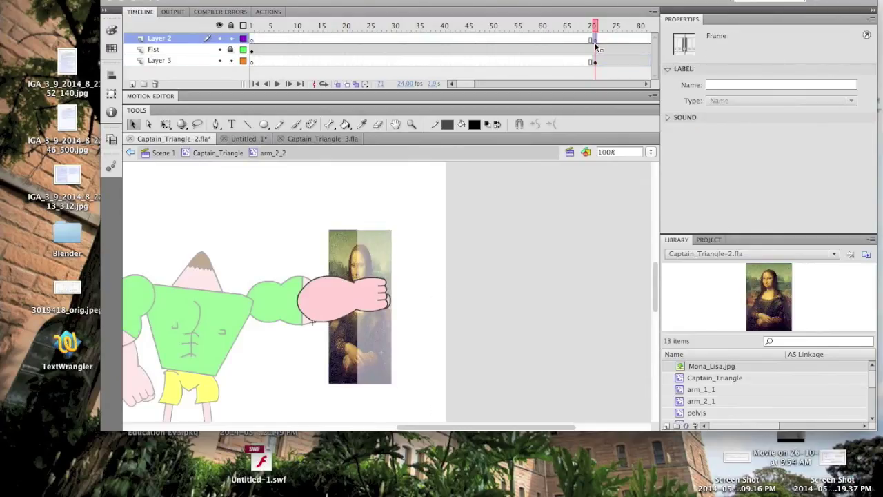
{"action": "right_click", "coordinate": [394, 257]}
{"action": "left_click", "coordinate": [430, 294]}
{"action": "key", "text": "super+equal"}
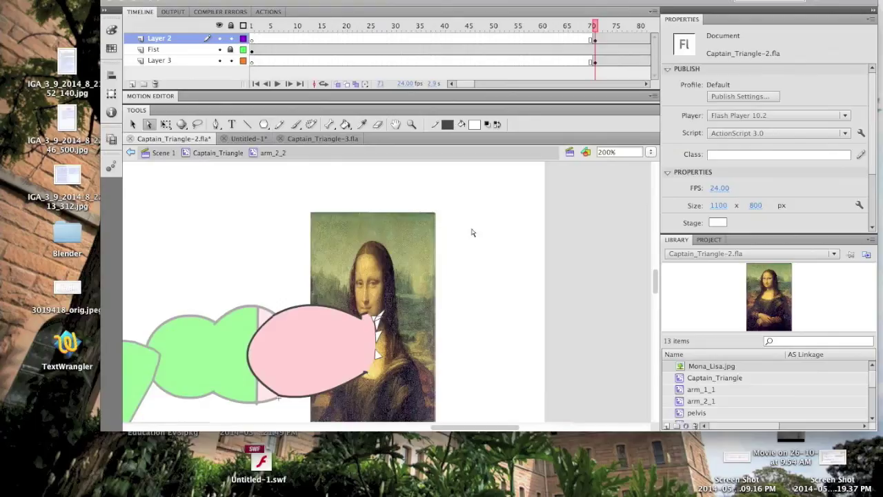
Step: Draw a triangle shard on the painting with the PolyStar tool
{"action": "left_click", "coordinate": [263, 124]}
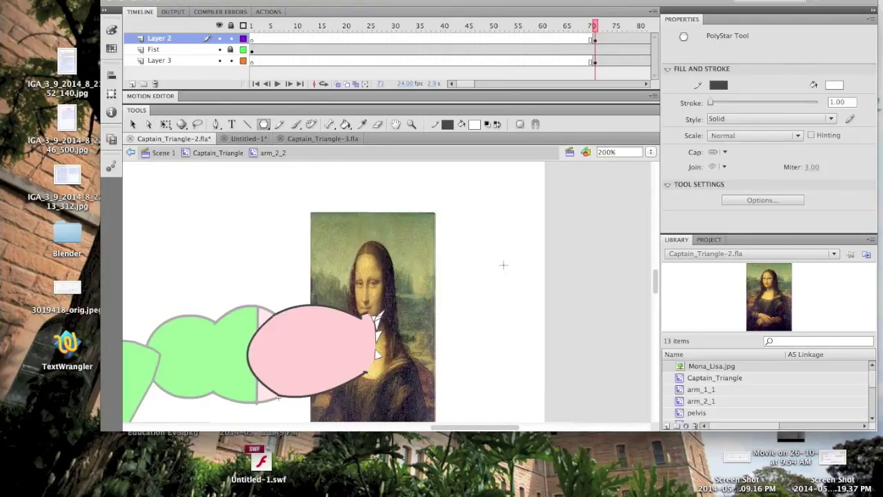
{"action": "left_click_drag", "start_coordinate": [491, 268], "coordinate": [492, 268]}
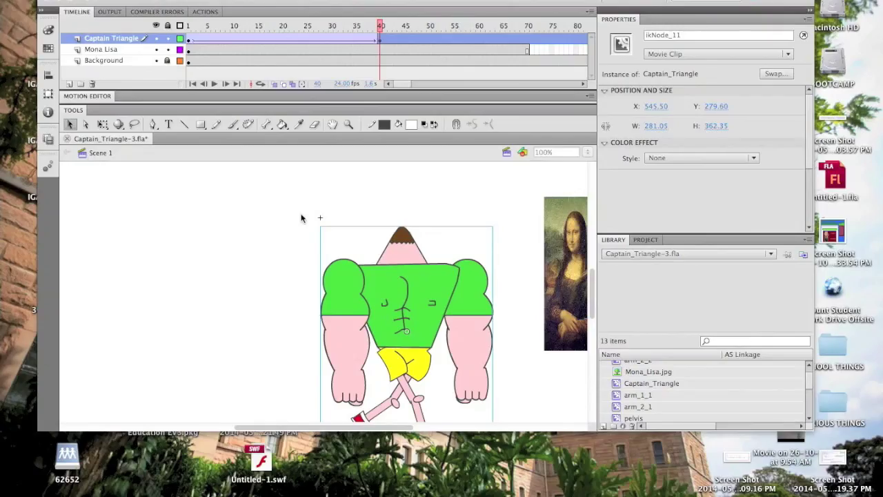
Step: Enter the head symbol inside Captain_Triangle, zoom to 800%, and draw a straight line on the face
{"action": "double_click", "coordinate": [398, 253]}
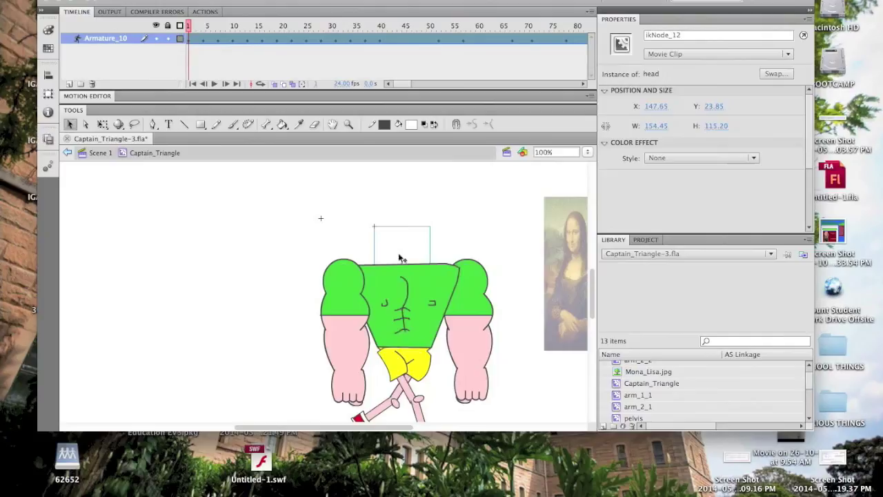
{"action": "double_click", "coordinate": [401, 257]}
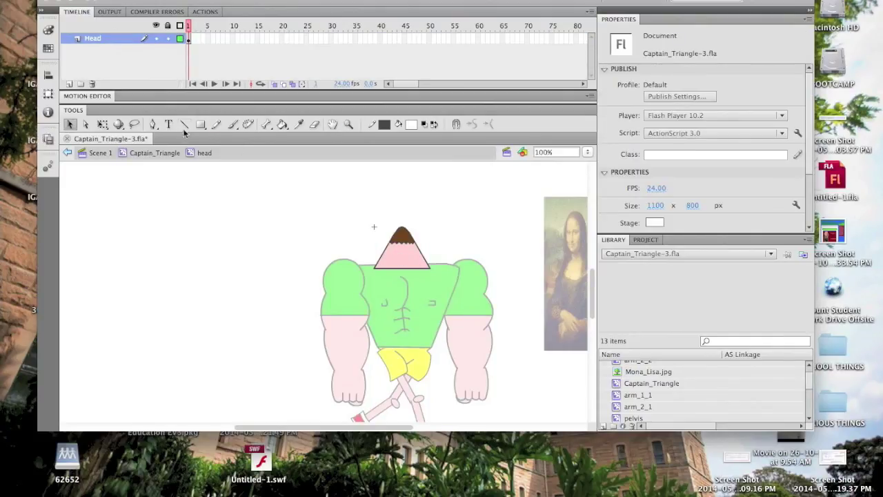
{"action": "key", "text": "y"}
{"action": "key", "text": "n"}
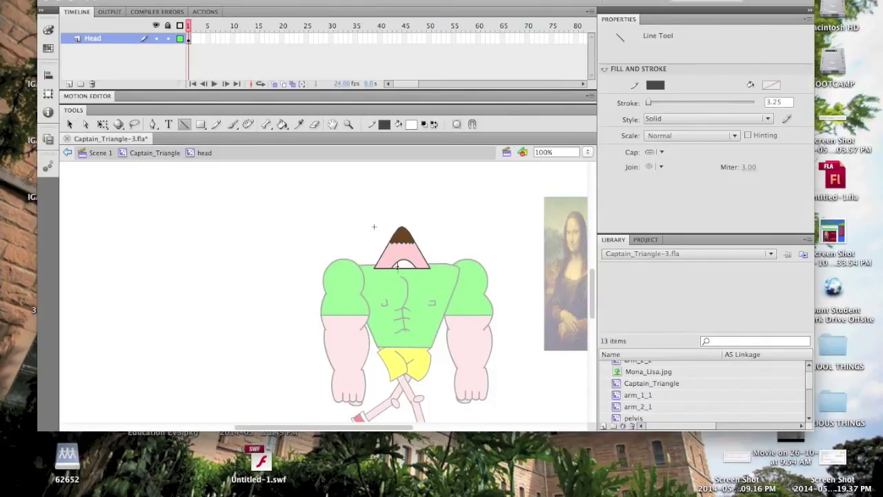
{"action": "key", "text": "super+8"}
{"action": "left_click_drag", "start_coordinate": [317, 281], "coordinate": [318, 285]}
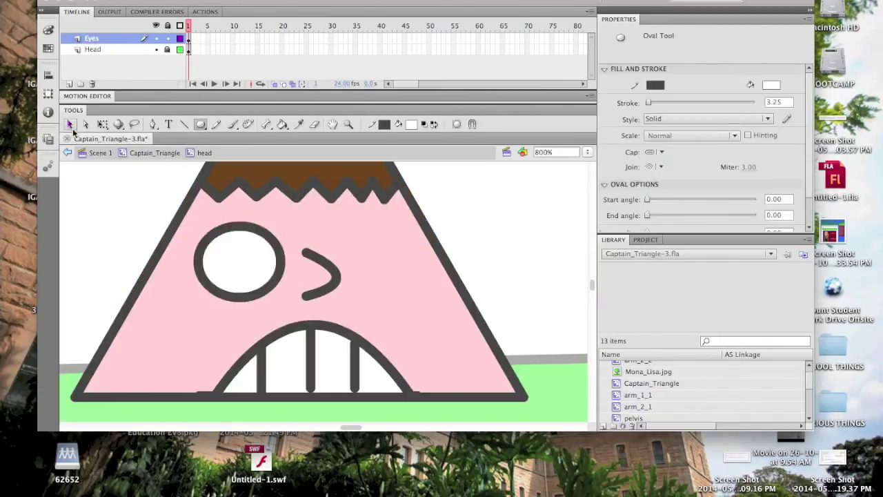
Step: Fill the eyelid pink and duplicate the finished left eye as the right eye
{"action": "key", "text": "n"}
{"action": "mouse_move", "coordinate": [200, 238]}
{"action": "left_mouse_down"}
{"action": "mouse_move", "coordinate": [269, 263]}
{"action": "mouse_move", "coordinate": [414, 260]}
{"action": "left_mouse_up"}
{"action": "key", "text": "k"}
{"action": "left_click", "coordinate": [412, 124]}
{"action": "left_click", "coordinate": [228, 242]}
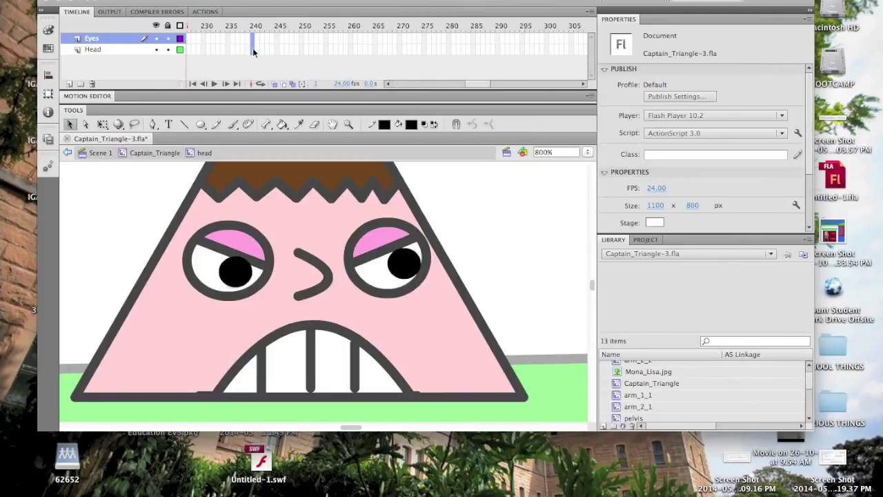
Step: Extend the Head layer to frame 240 and lock it
{"action": "left_click", "coordinate": [253, 51]}
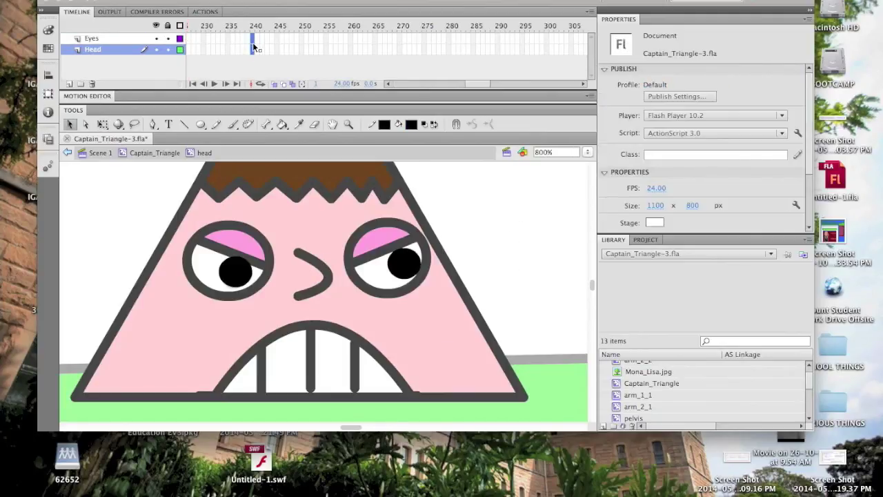
{"action": "right_click", "coordinate": [252, 42]}
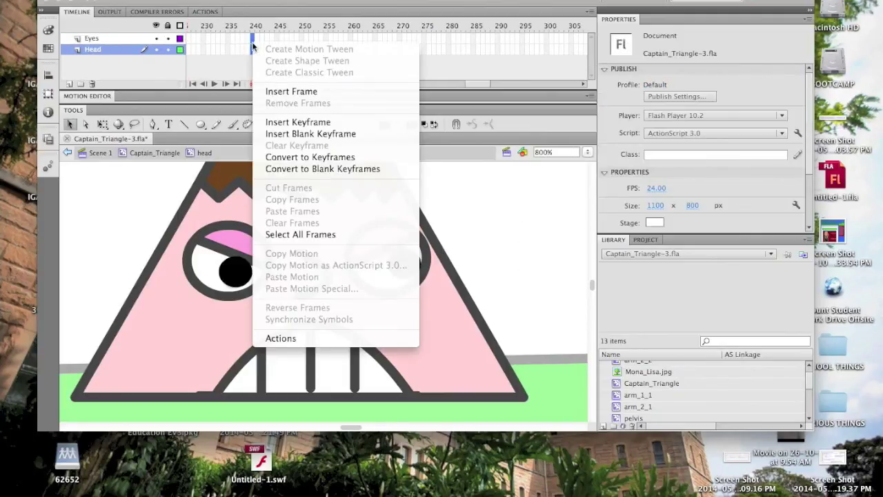
{"action": "left_click", "coordinate": [168, 49]}
Step: Insert Eyes keyframes at frames 41, 48, 88 and 93
{"action": "scroll", "coordinate": [293, 47], "scroll_direction": "left", "scroll_amount": 10}
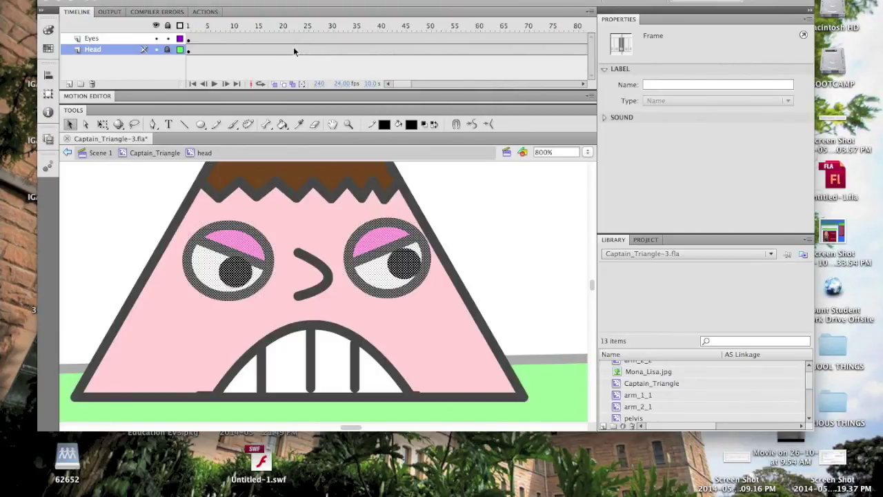
{"action": "right_click", "coordinate": [385, 39]}
{"action": "left_click", "coordinate": [450, 116]}
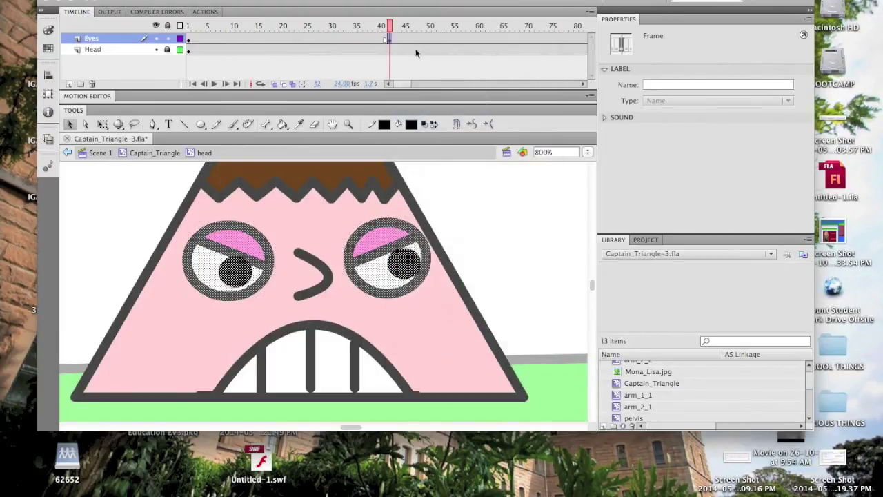
{"action": "right_click", "coordinate": [419, 38]}
{"action": "left_click", "coordinate": [476, 116]}
{"action": "scroll", "coordinate": [294, 47], "scroll_direction": "right", "scroll_amount": 5}
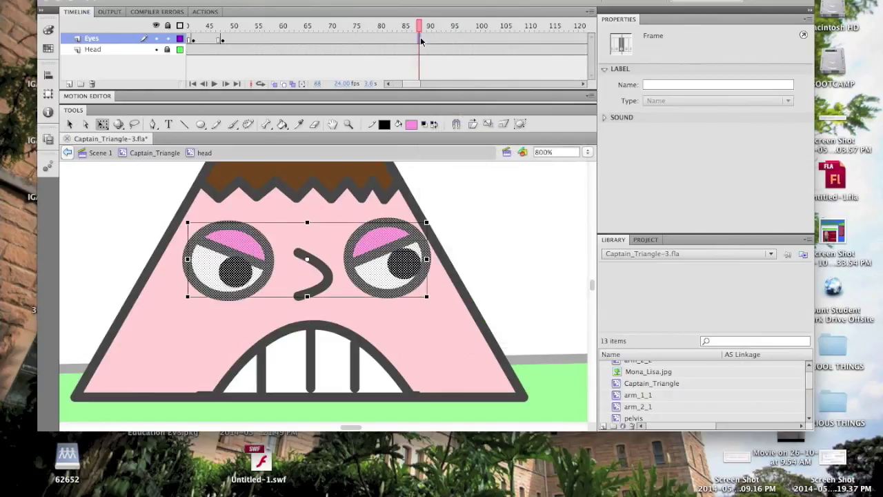
{"action": "right_click", "coordinate": [420, 38]}
{"action": "left_click", "coordinate": [476, 116]}
{"action": "right_click", "coordinate": [439, 39]}
{"action": "left_click", "coordinate": [511, 116]}
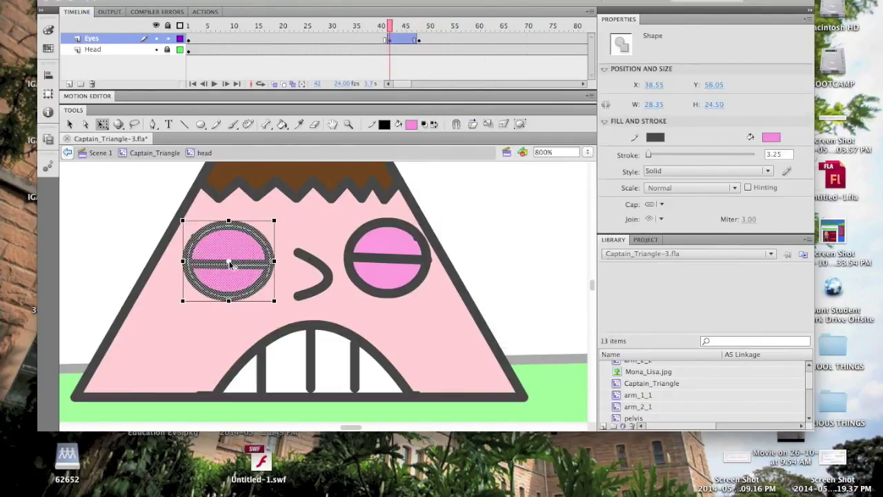
Step: Squash the right eye shut and tilt it about 45 degrees, previewing the blink
{"action": "left_click", "coordinate": [394, 252]}
{"action": "left_click_drag", "start_coordinate": [394, 252], "coordinate": [422, 290]}
{"action": "key", "text": "Return"}
{"action": "left_click", "coordinate": [406, 39]}
{"action": "left_click", "coordinate": [386, 257]}
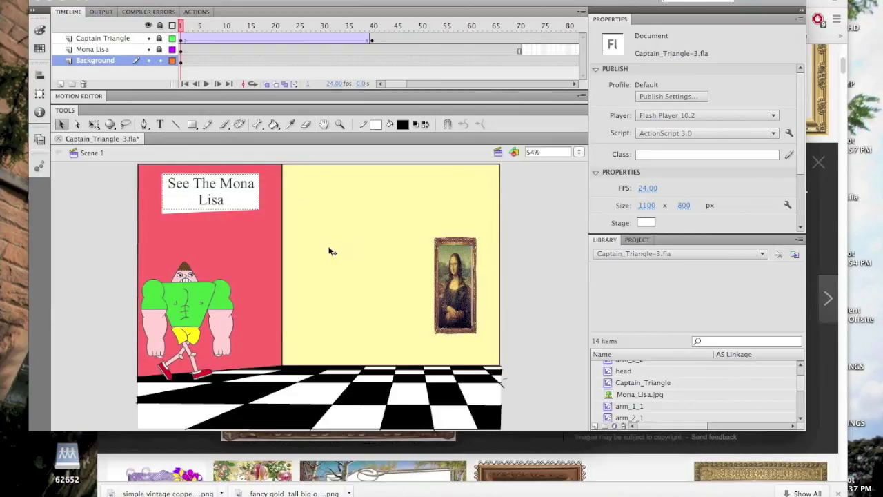
Step: Drag the Scene 1 playhead to preview Captain Triangle walking toward the Mona Lisa
{"action": "left_click_drag", "start_coordinate": [181, 28], "coordinate": [102, 2]}
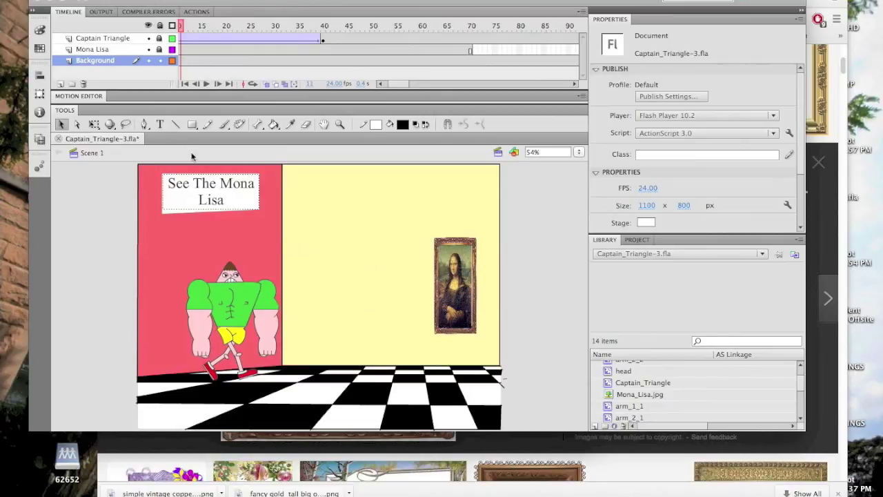